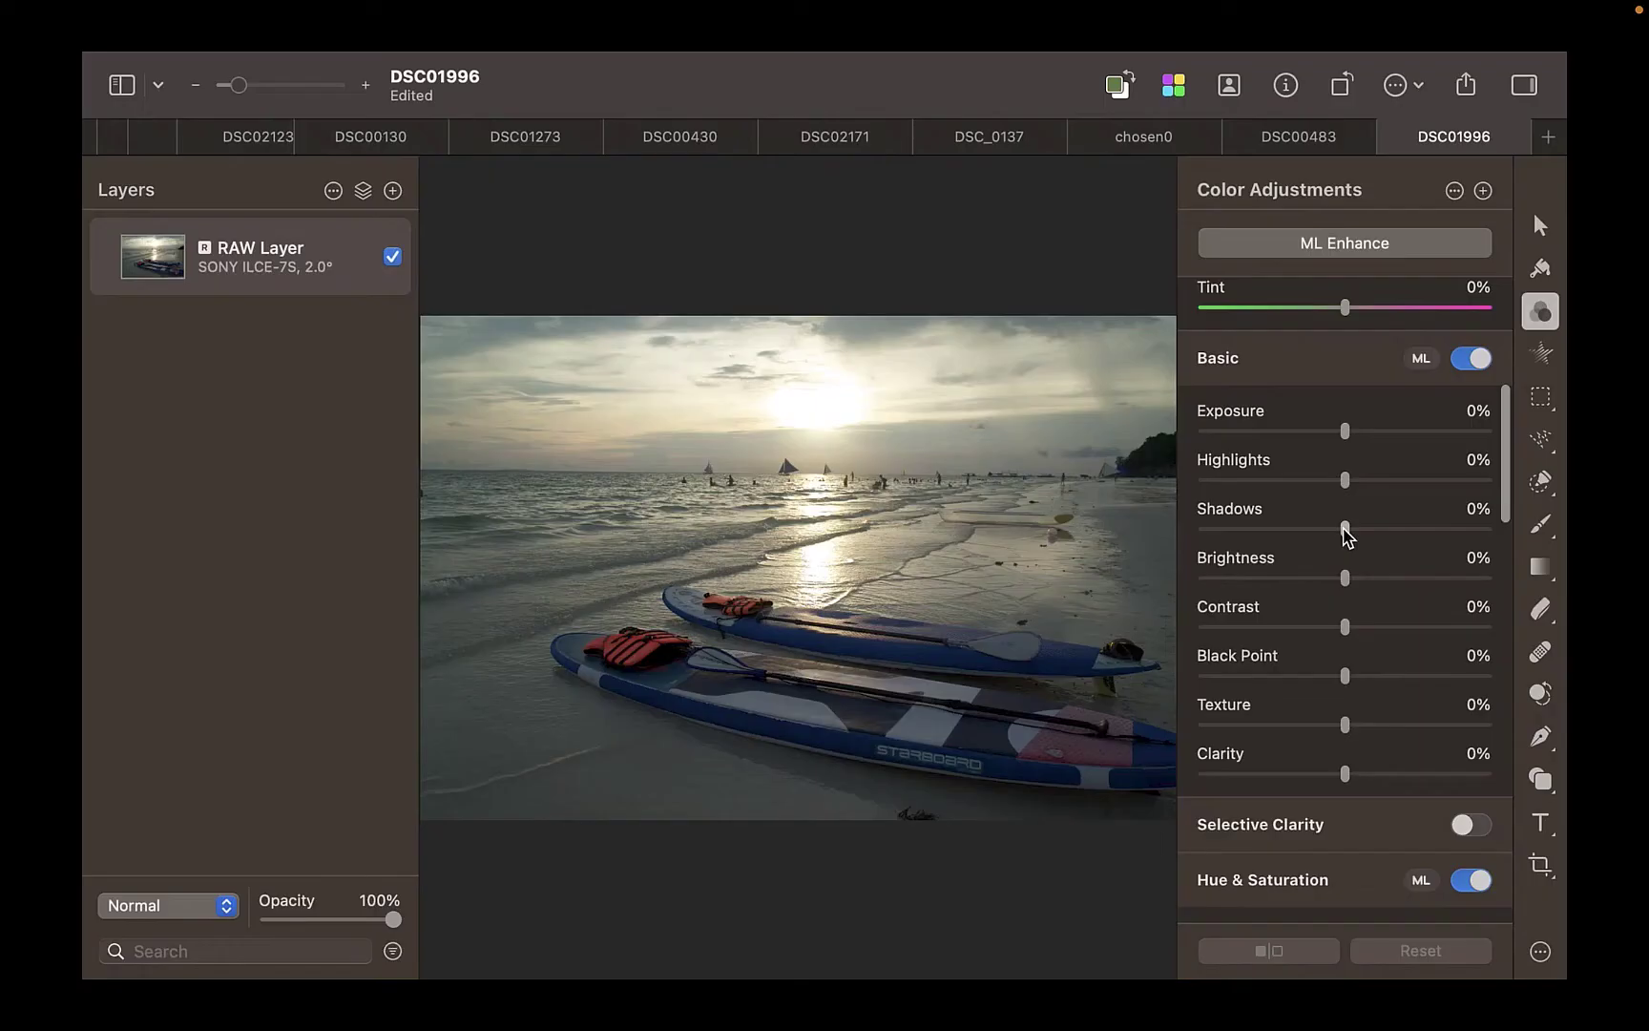
# Drag the Shadows slider to lift the sunset paddleboard photo's shadows
pyautogui.moveTo(1342, 531); pyautogui.dragTo(1240, 523)
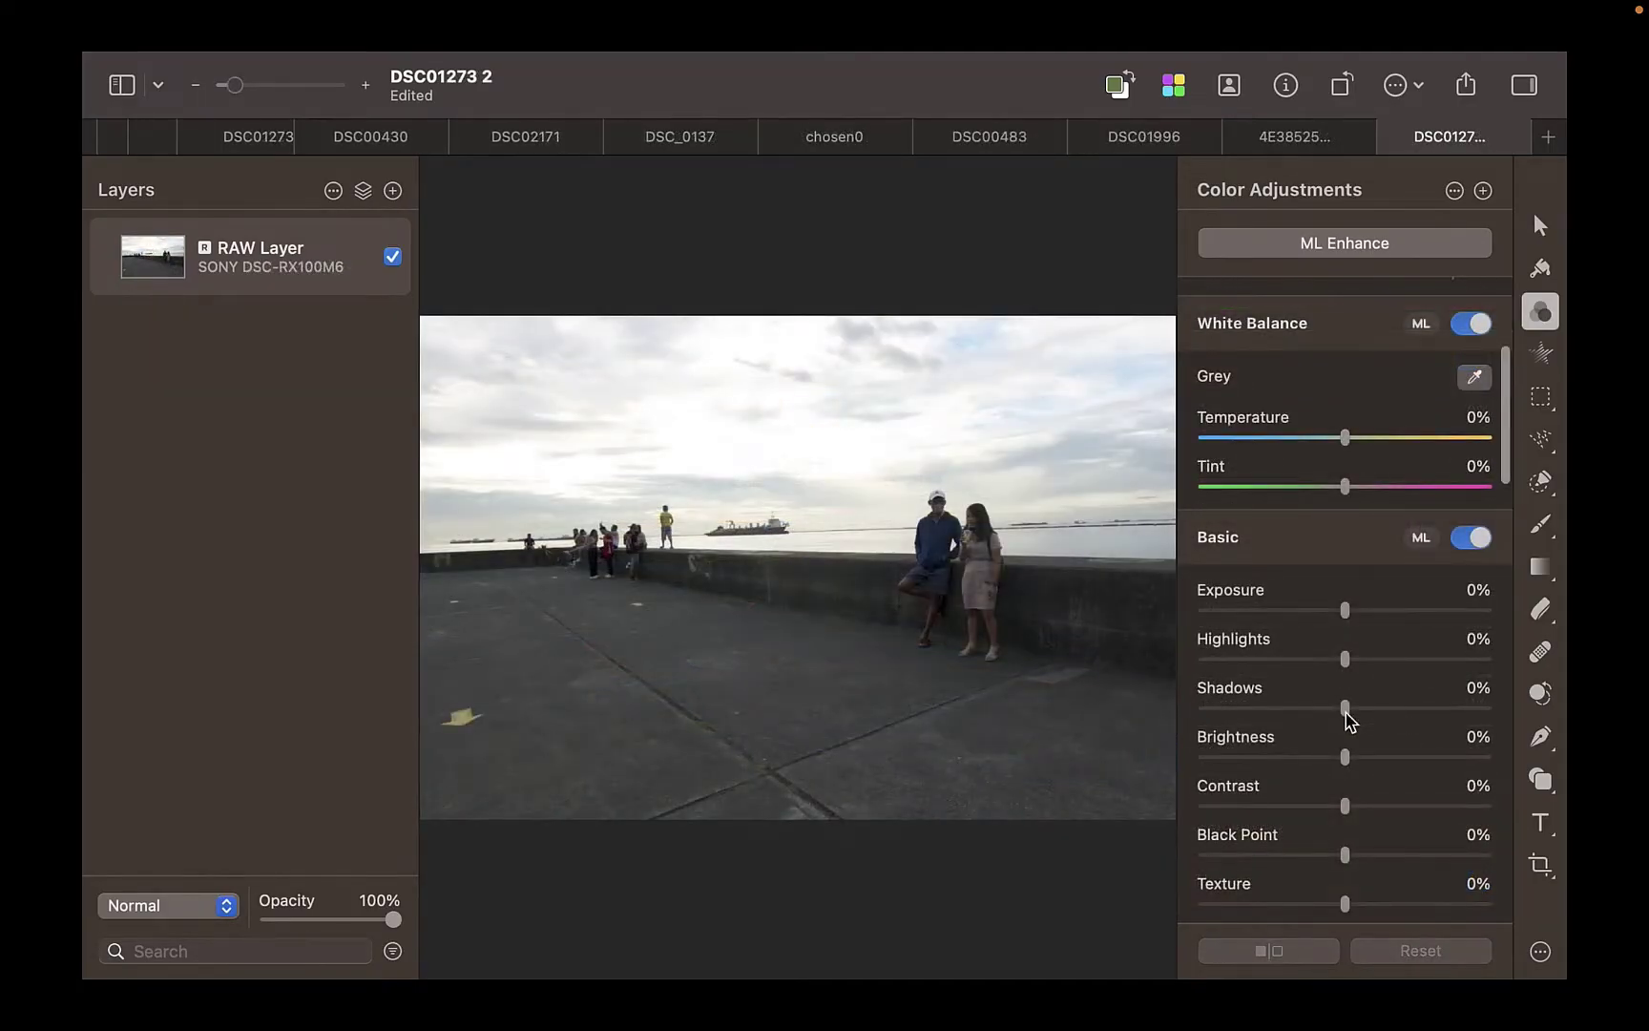
# In Basic adjustments, set Shadows 66%, Highlights -74% and Texture 54% on the seawall photo
pyautogui.moveTo(1347, 711); pyautogui.dragTo(1439, 733)
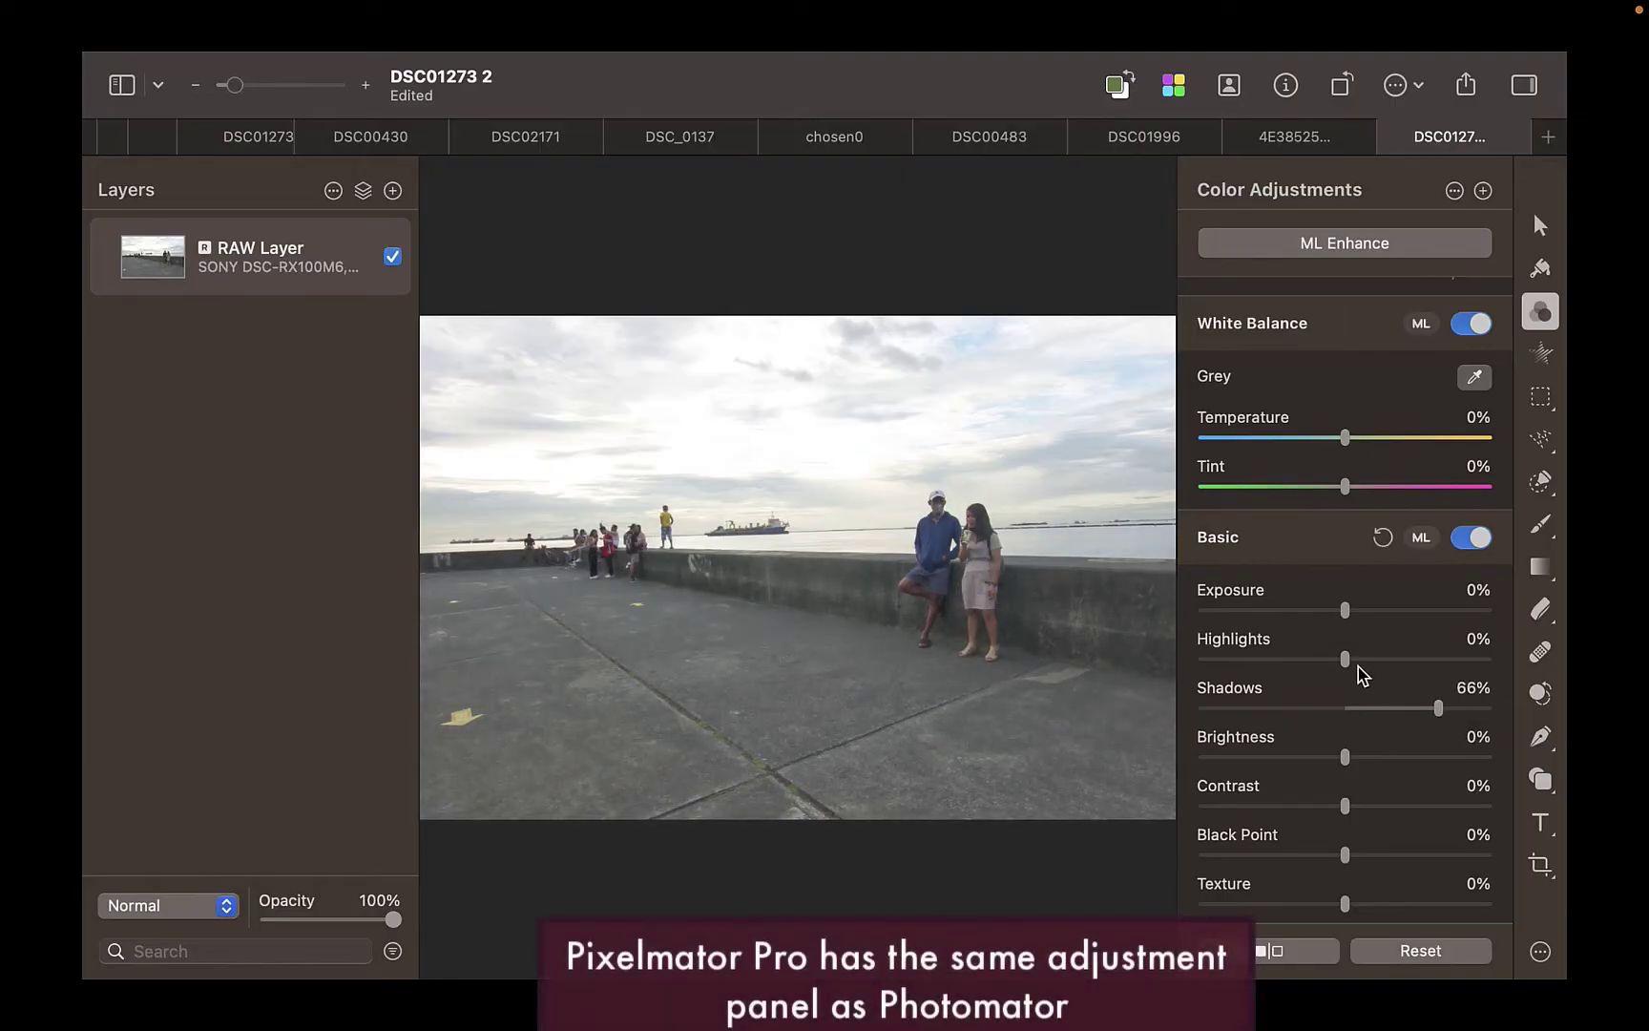
pyautogui.moveTo(1323, 659); pyautogui.dragTo(1239, 668)
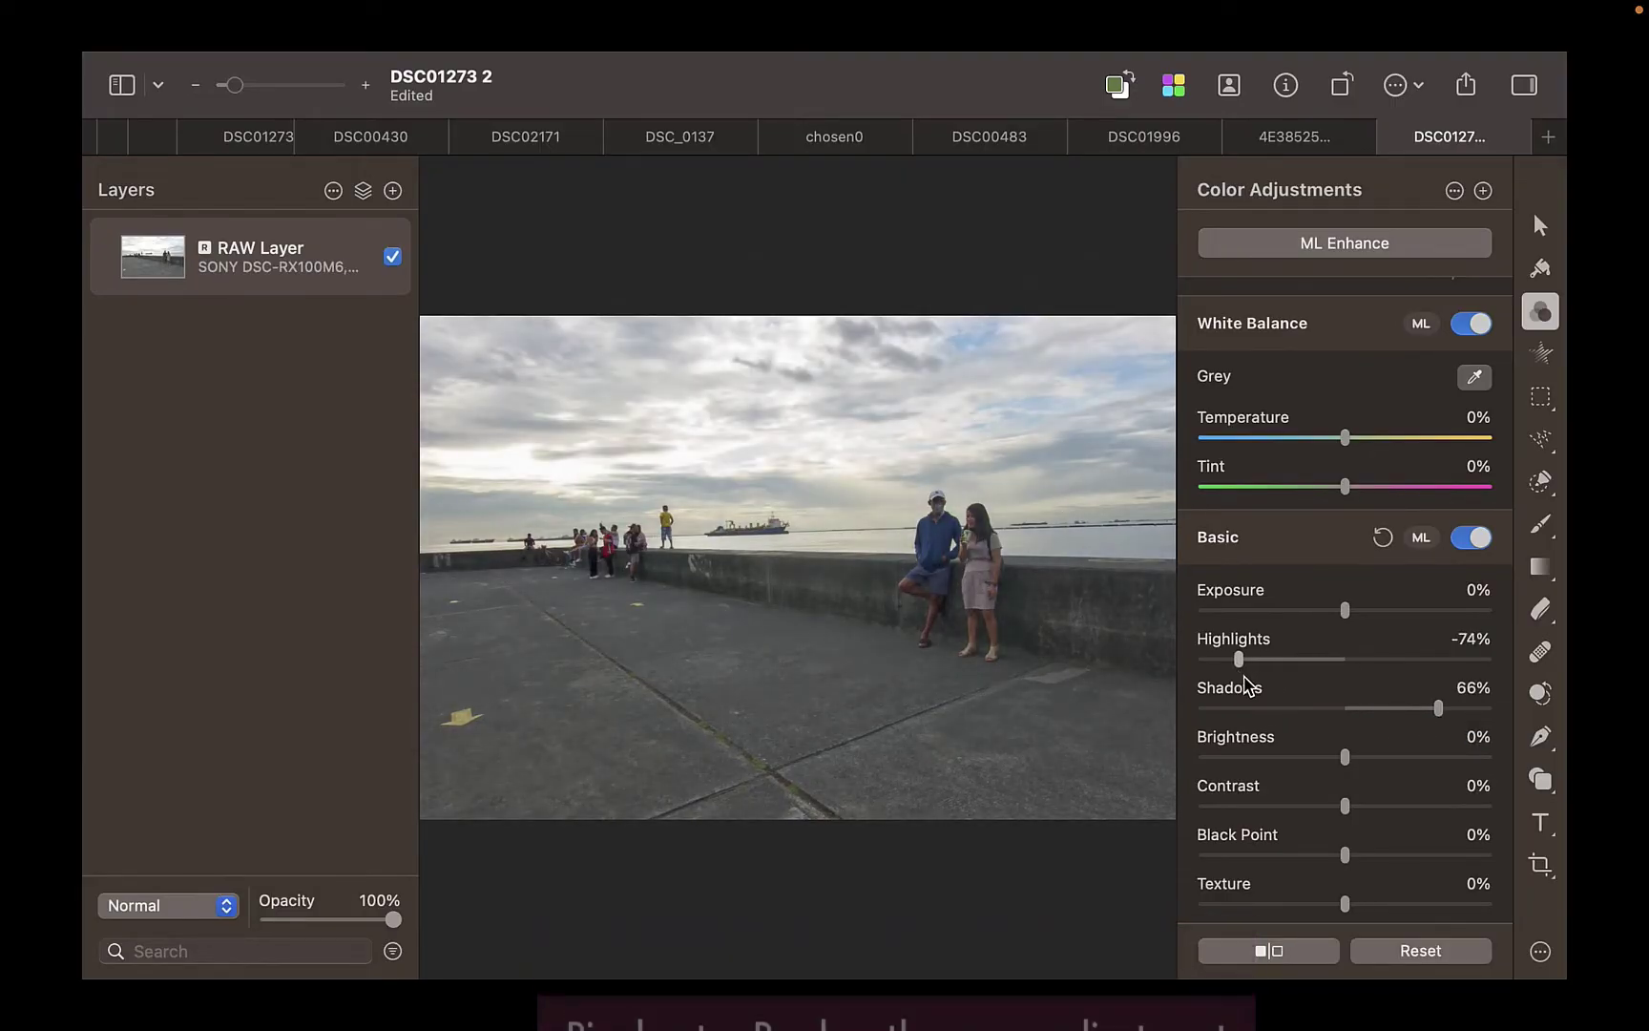
pyautogui.scroll(-2, 1346, 906)
pyautogui.moveTo(1345, 826); pyautogui.dragTo(1454, 826)
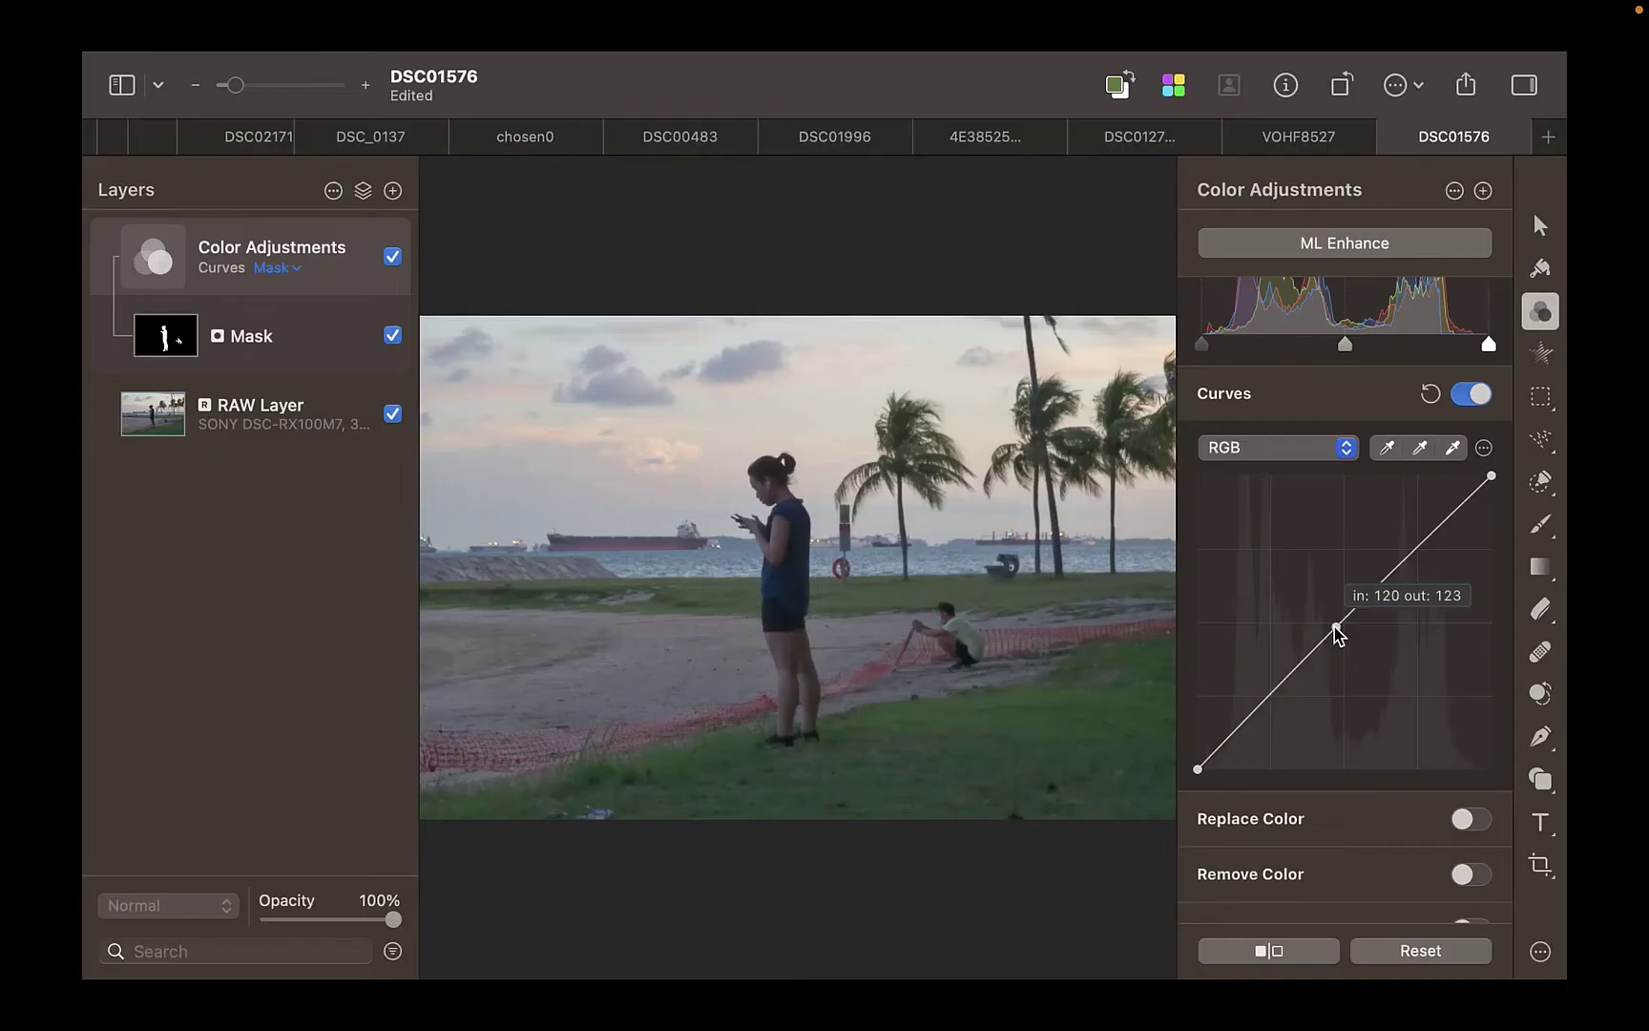
# Add a low shadow point and raise the midtones on the RGB curve, then run Select Subject
pyautogui.moveTo(1335, 632); pyautogui.dragTo(1329, 627)
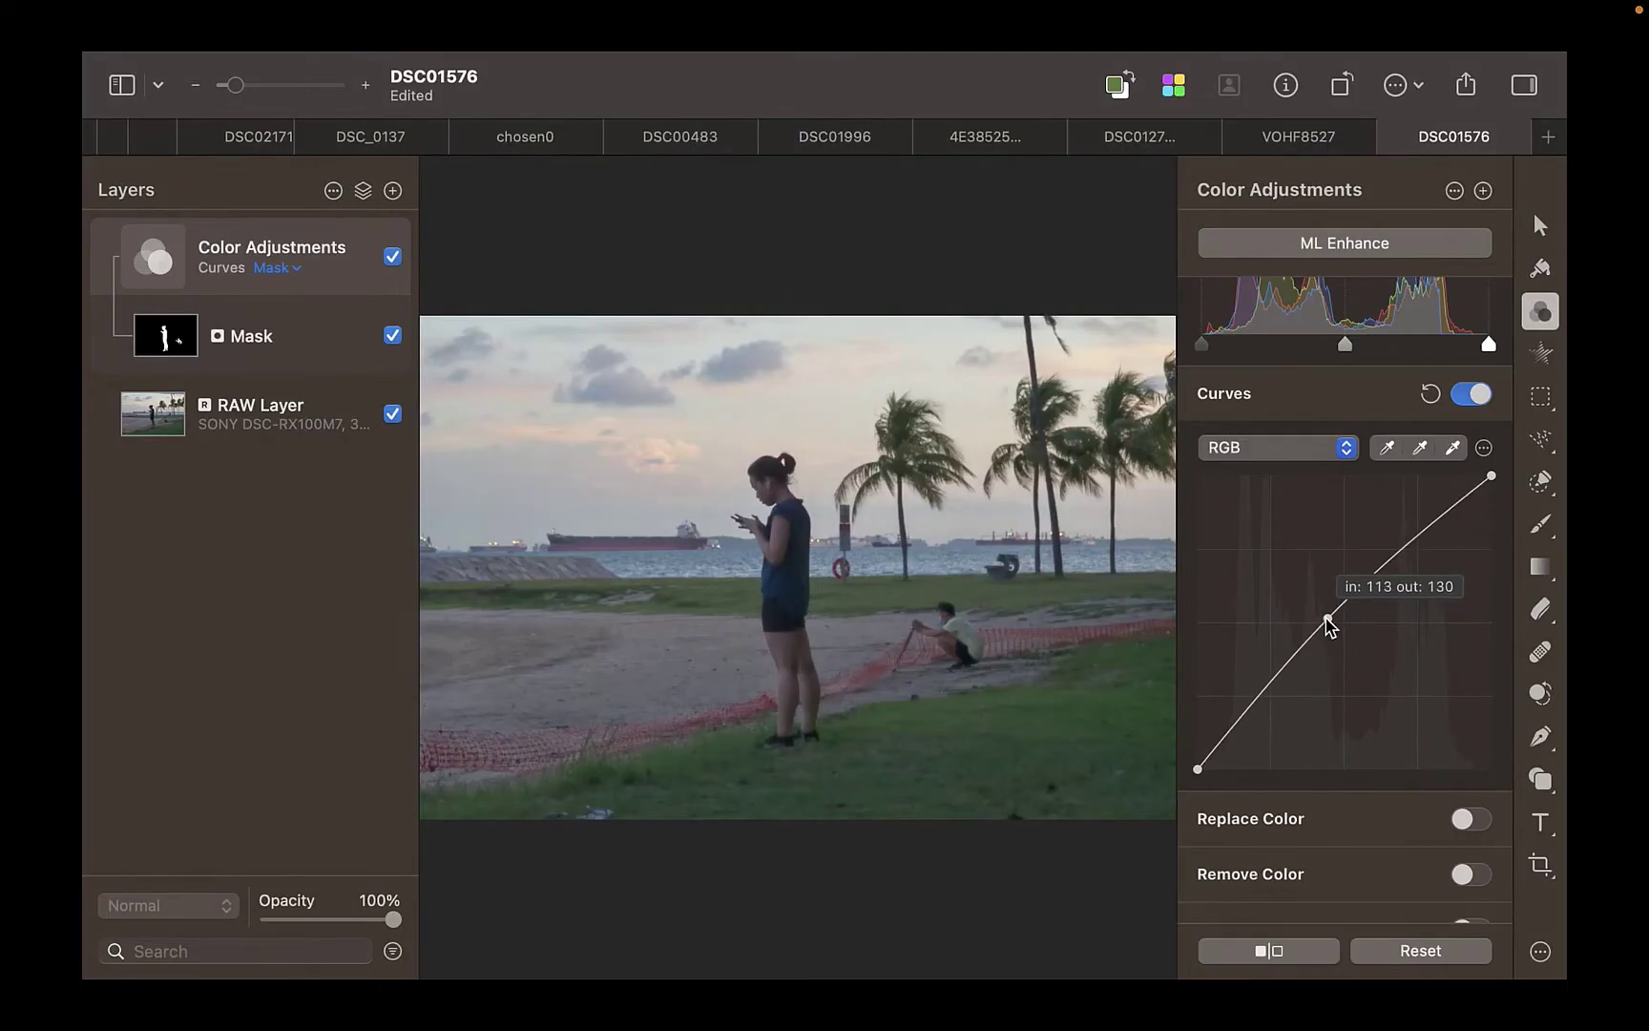
pyautogui.moveTo(1266, 704)
pyautogui.mouseDown()
pyautogui.moveTo(1281, 711)
pyautogui.moveTo(1264, 705)
pyautogui.mouseUp()
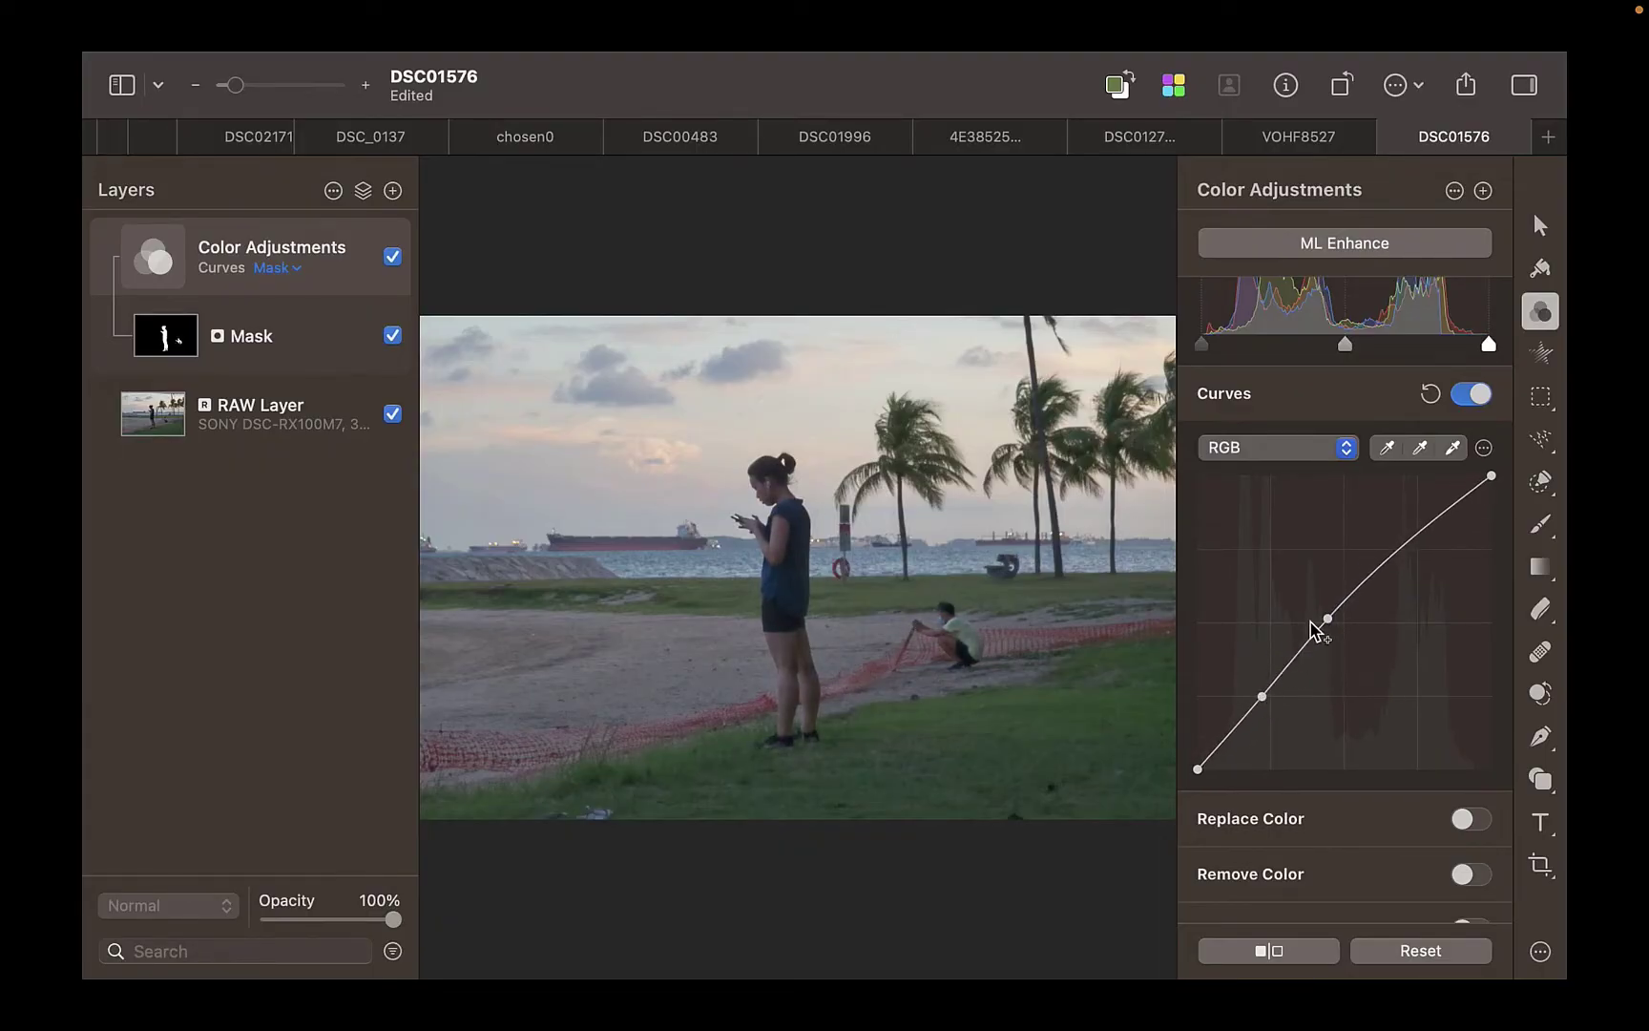
pyautogui.moveTo(1313, 622); pyautogui.dragTo(1311, 611)
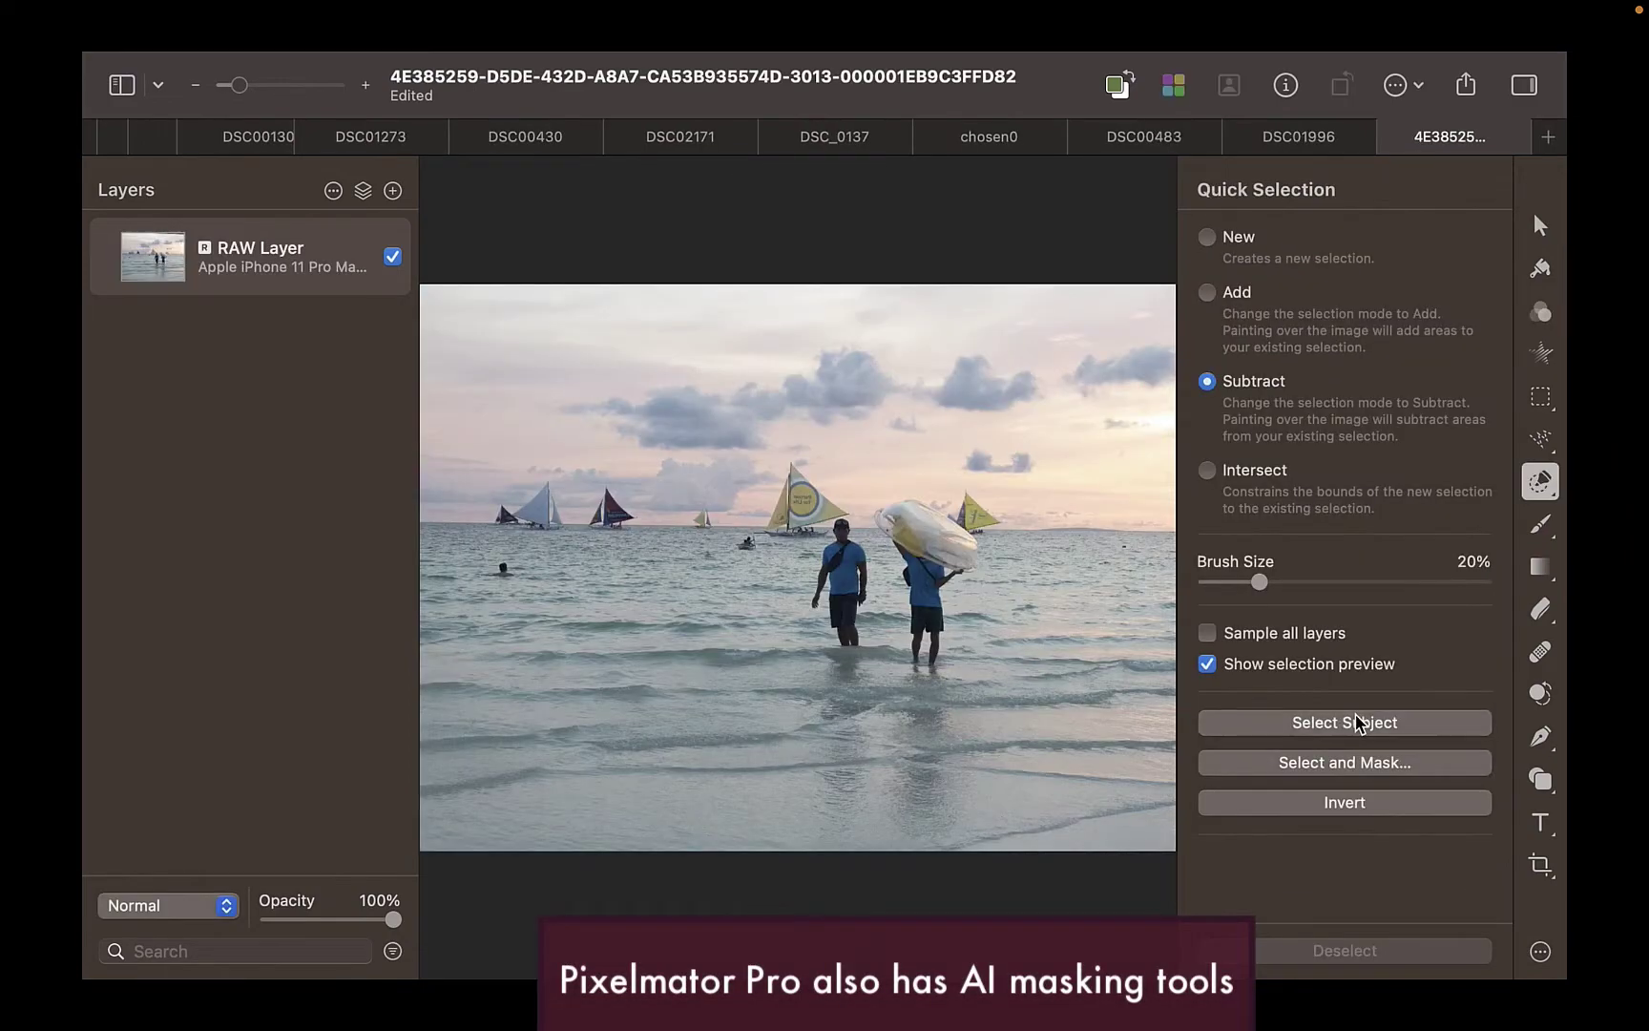
pyautogui.click(1359, 722)
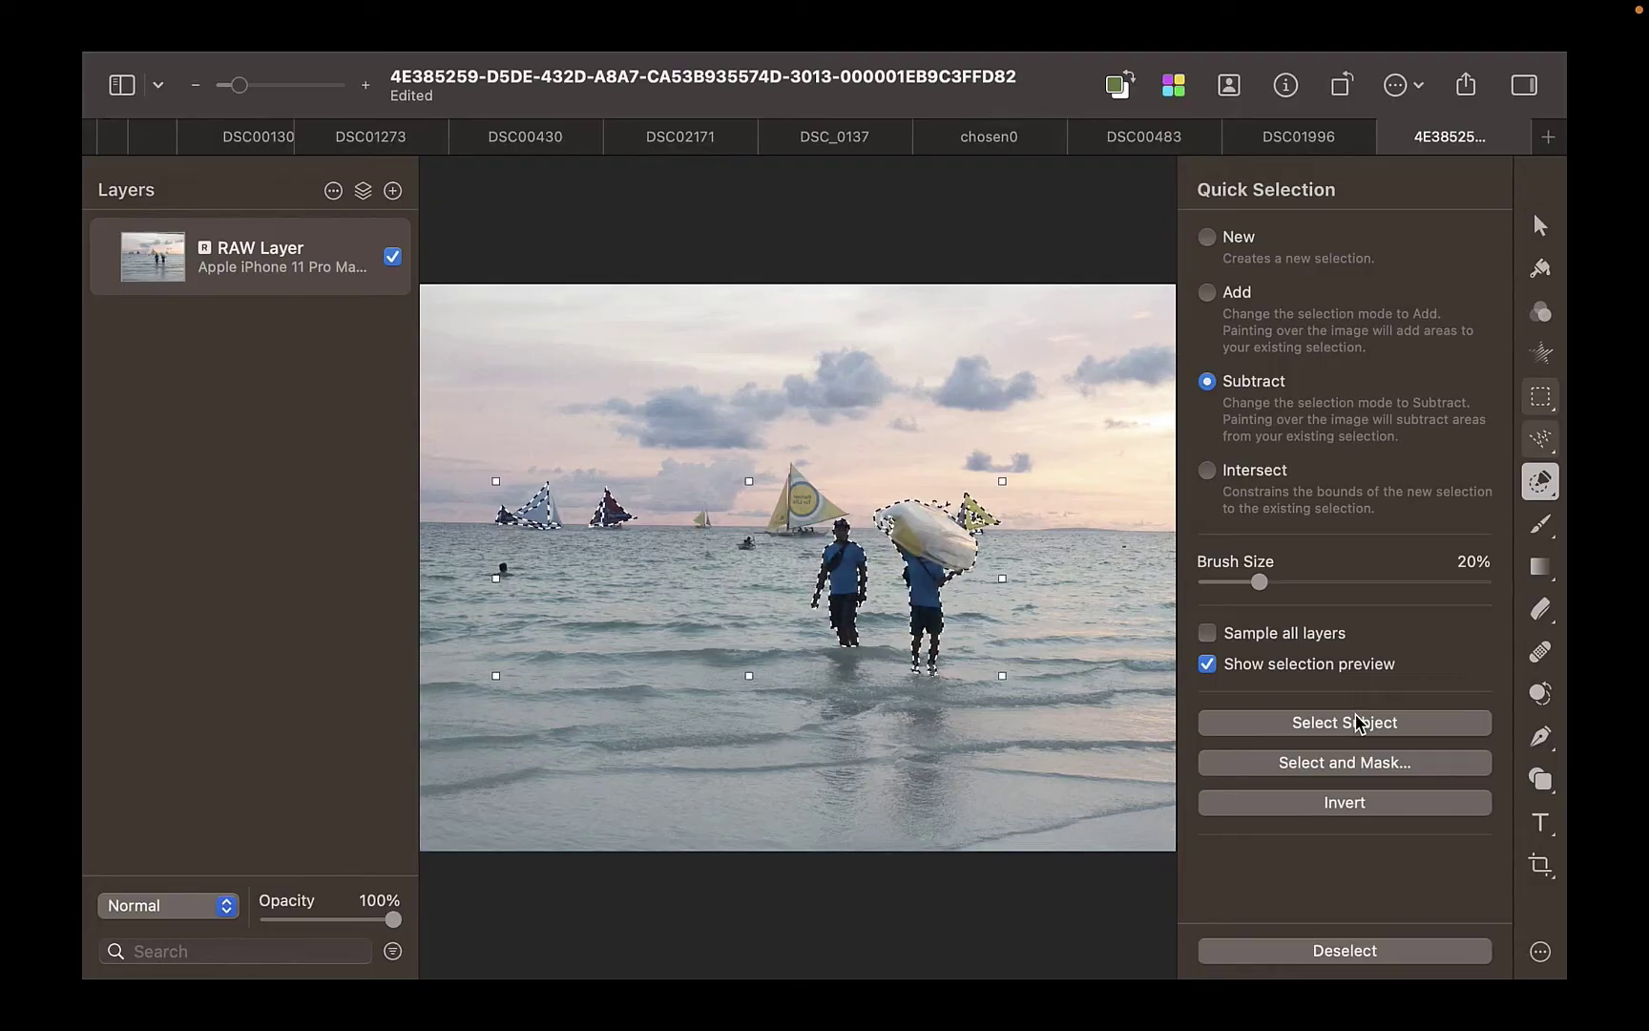
# Add a Color Adjustments layer masked to the selected people and sailboats, then test its Shadows slider
pyautogui.click(392, 190)
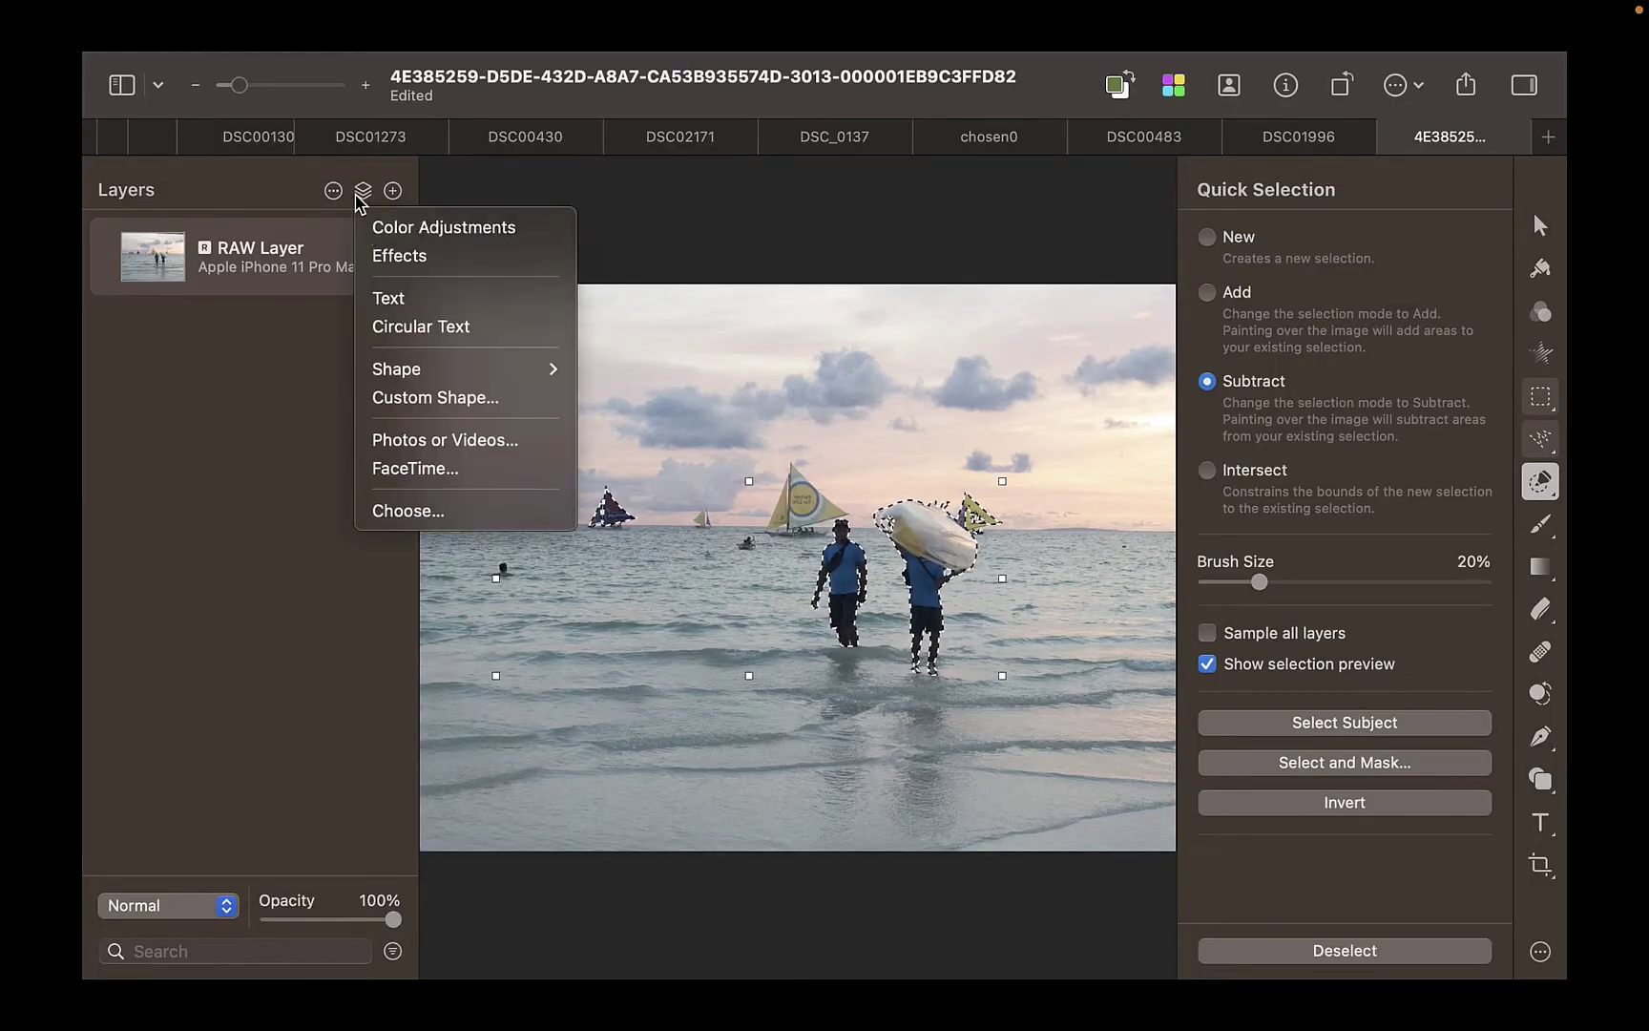
pyautogui.click(369, 229)
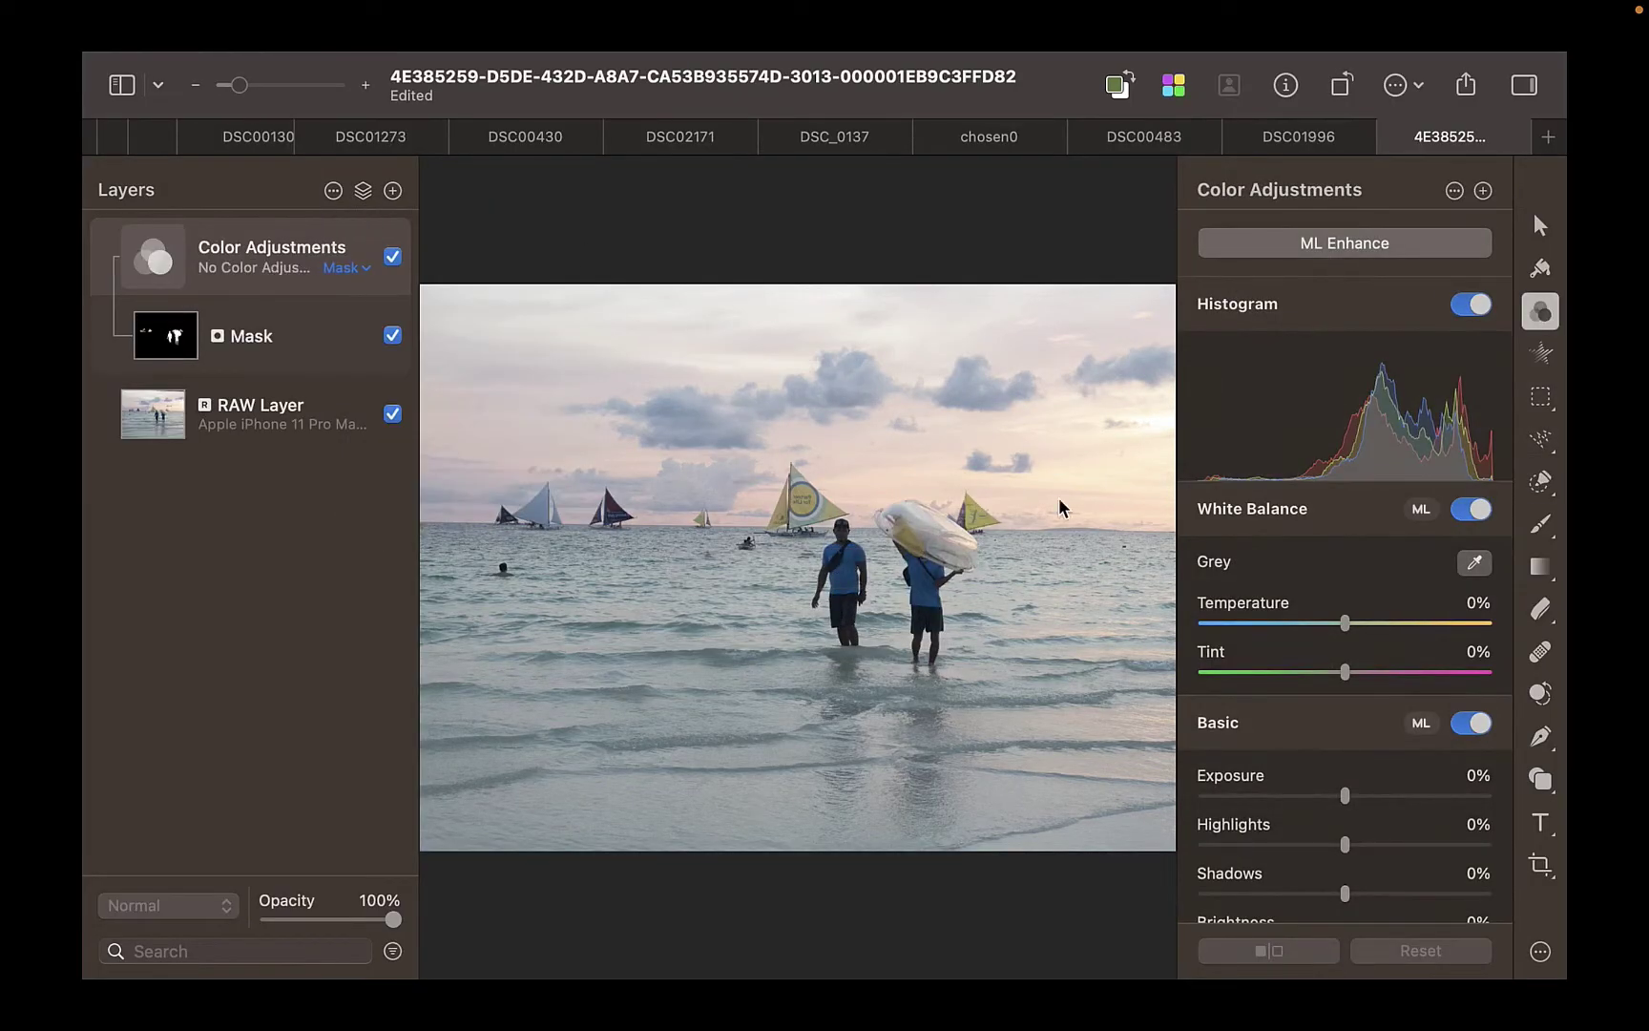
pyautogui.scroll(-3, 1445, 778)
pyautogui.moveTo(1346, 784)
pyautogui.mouseDown()
pyautogui.moveTo(1446, 784)
pyautogui.moveTo(1347, 787)
pyautogui.mouseUp()
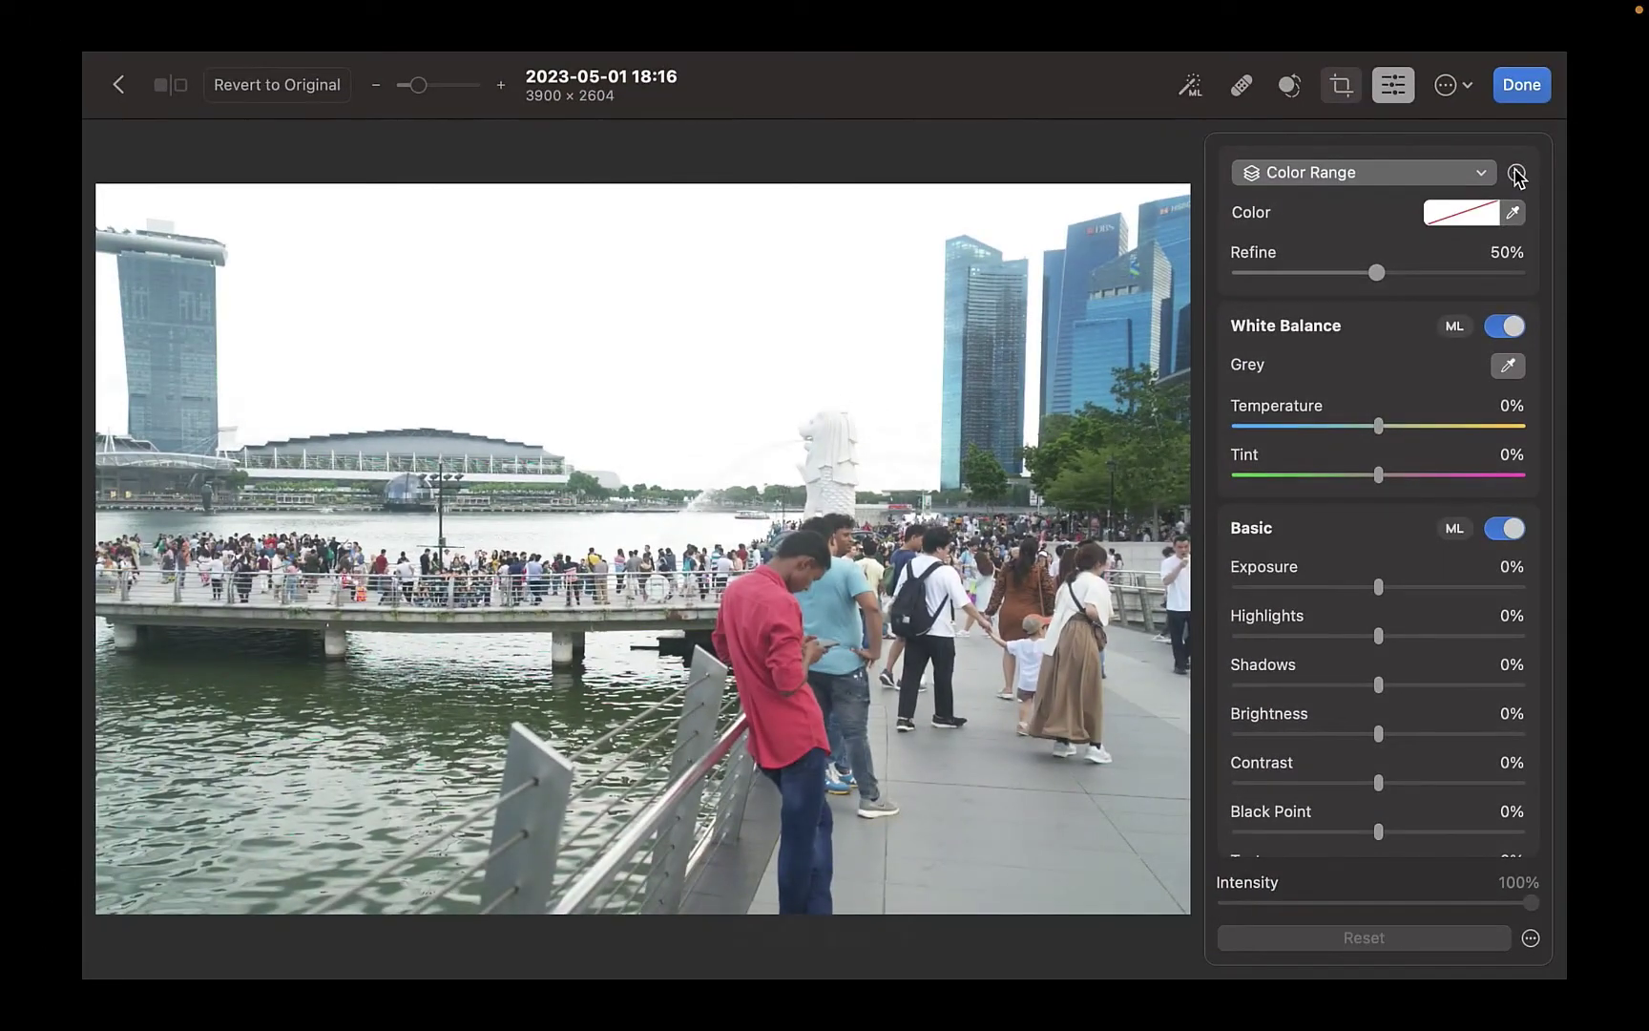
# Try a Select Subject mask and a light-grey Color Range mask, then brush-paint a mask over the Merlion's head
pyautogui.click(1517, 172)
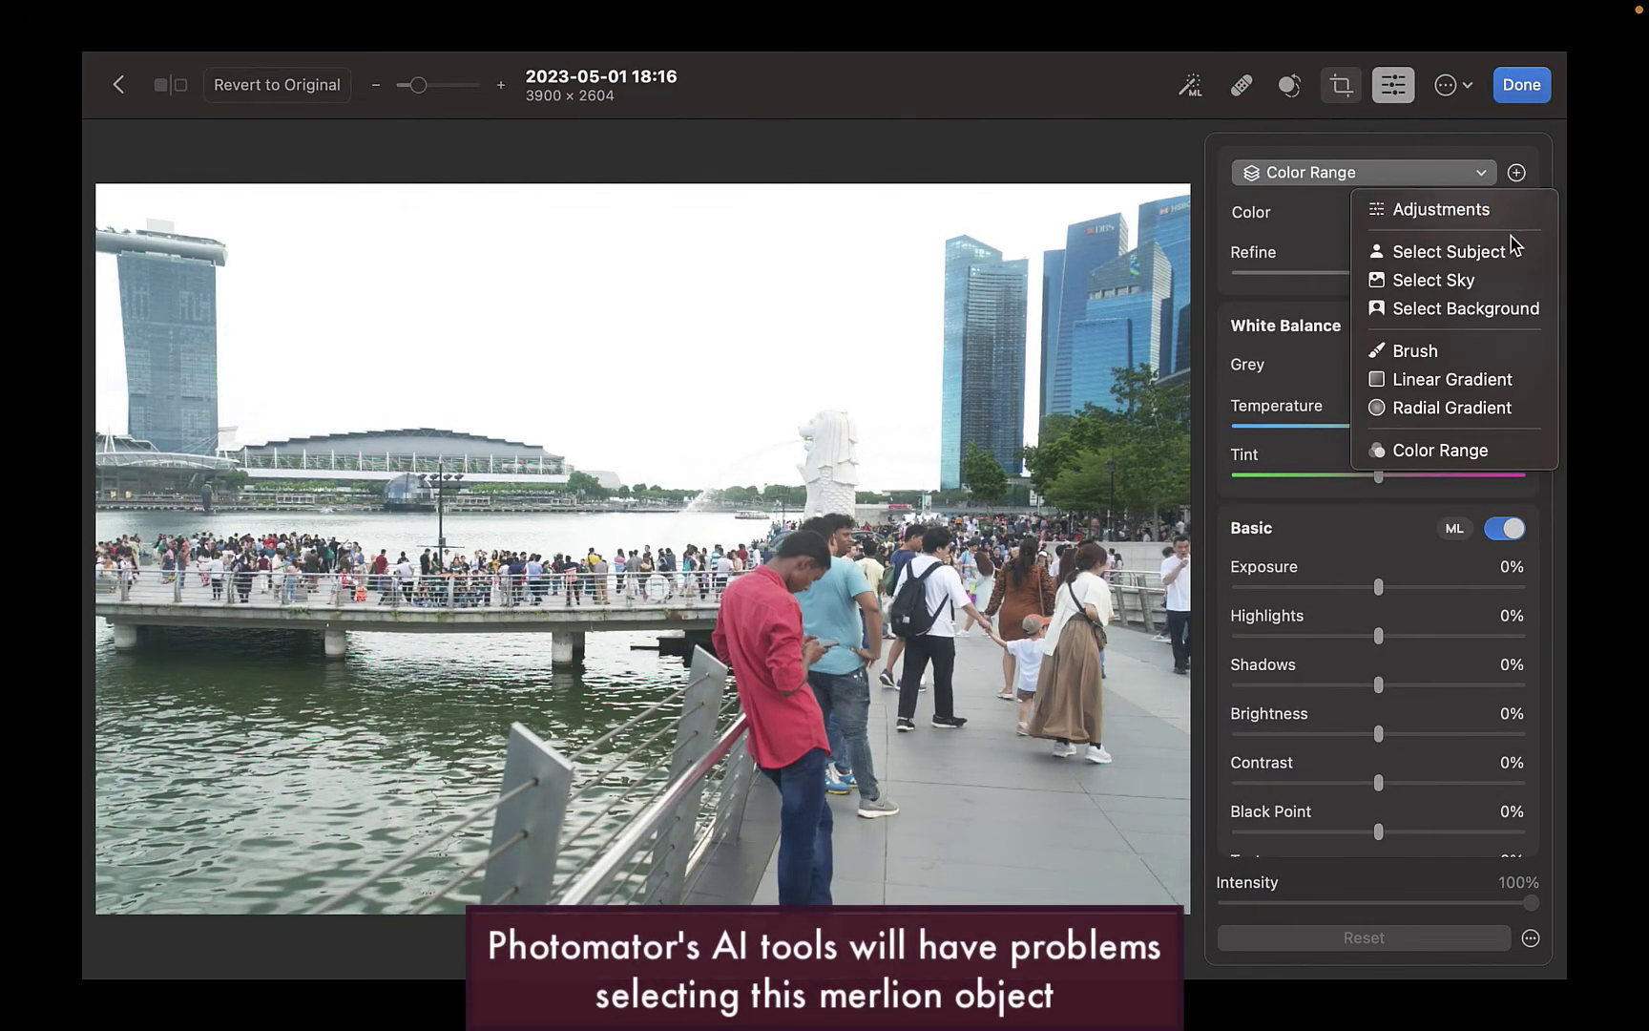
pyautogui.click(1485, 256)
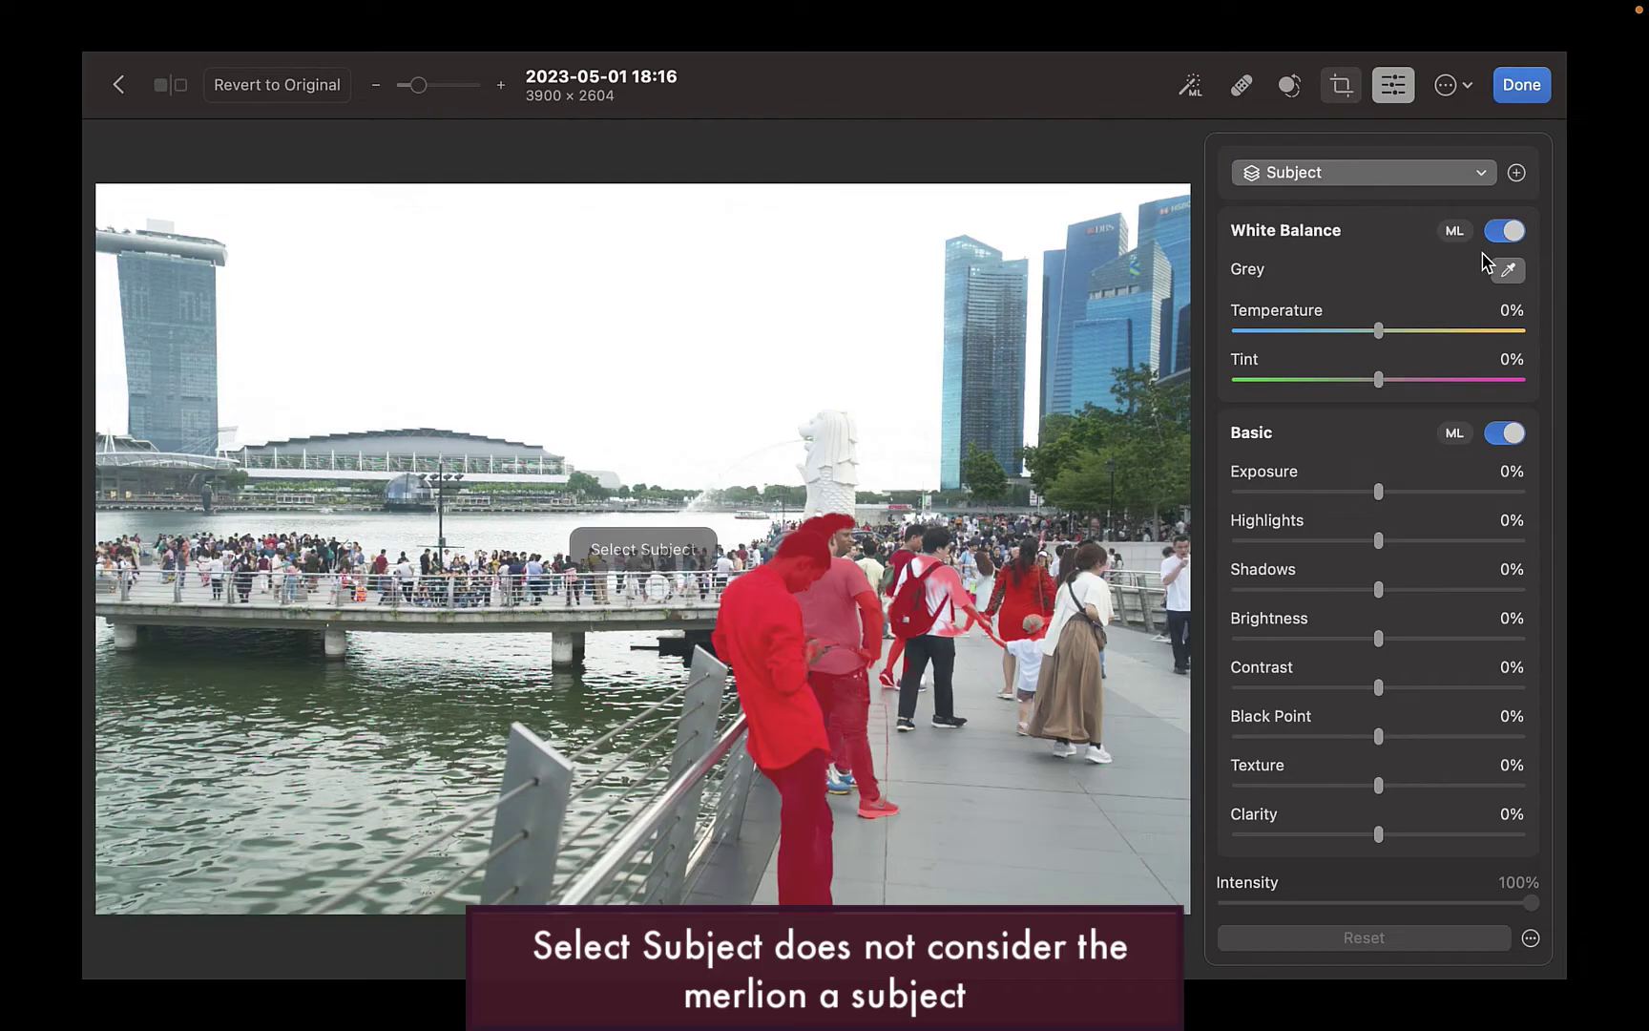
pyautogui.click(1516, 173)
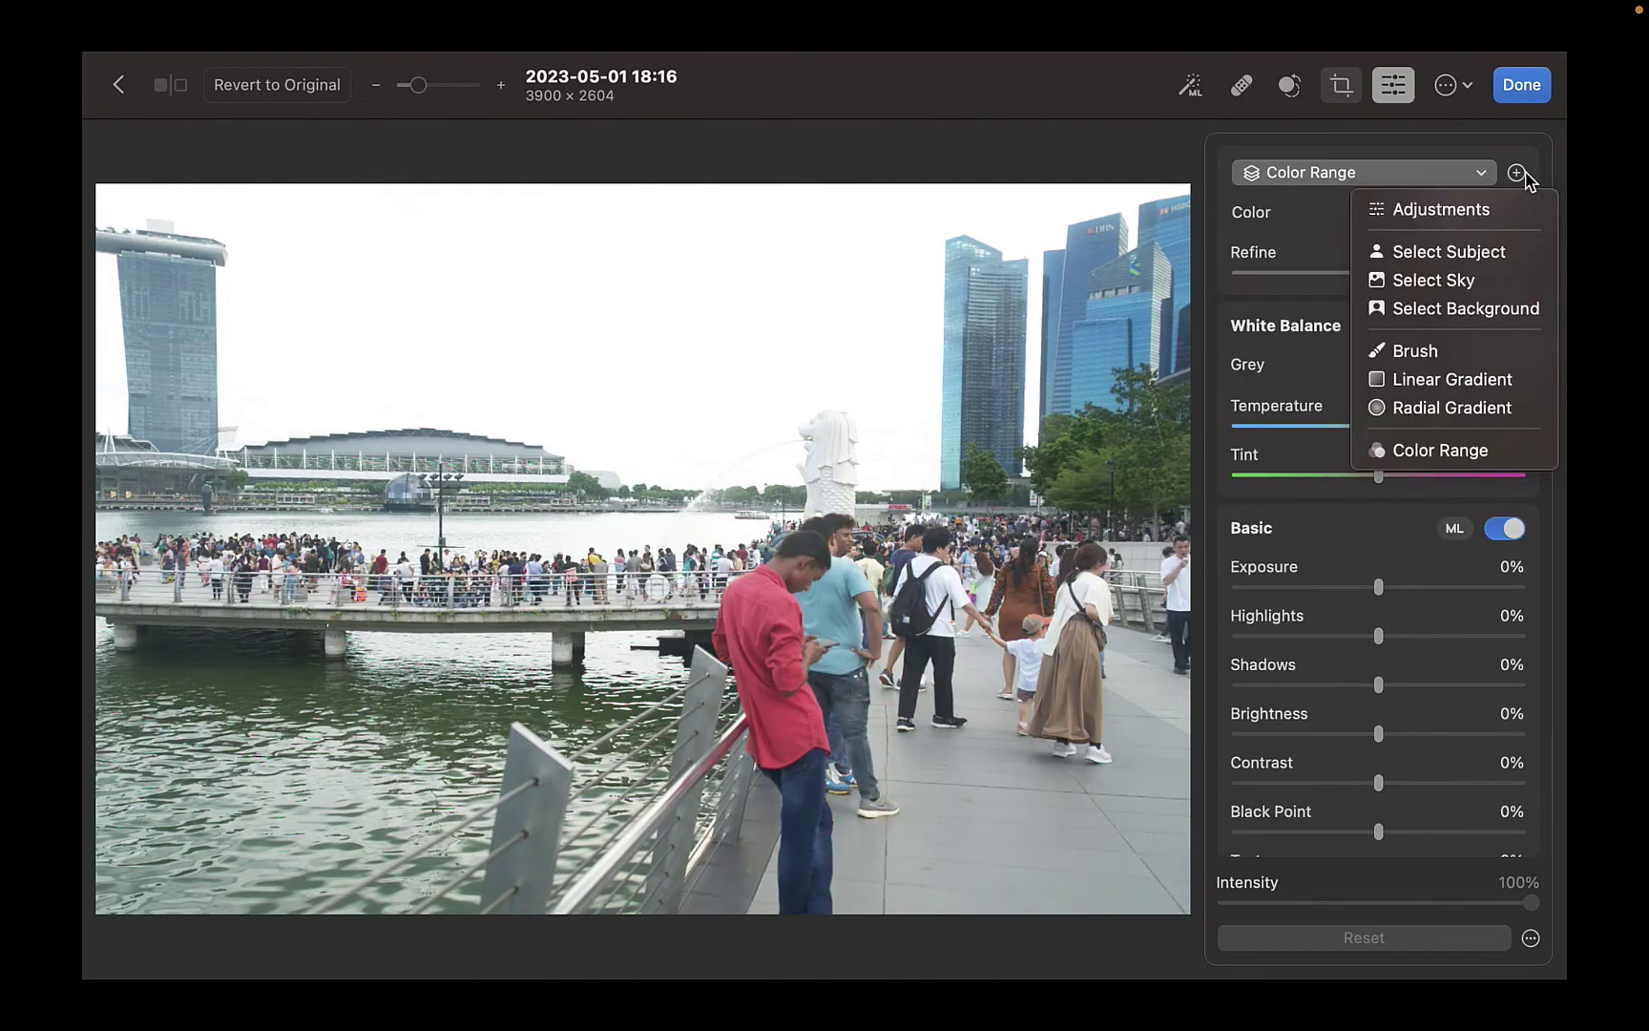
pyautogui.click(1446, 450)
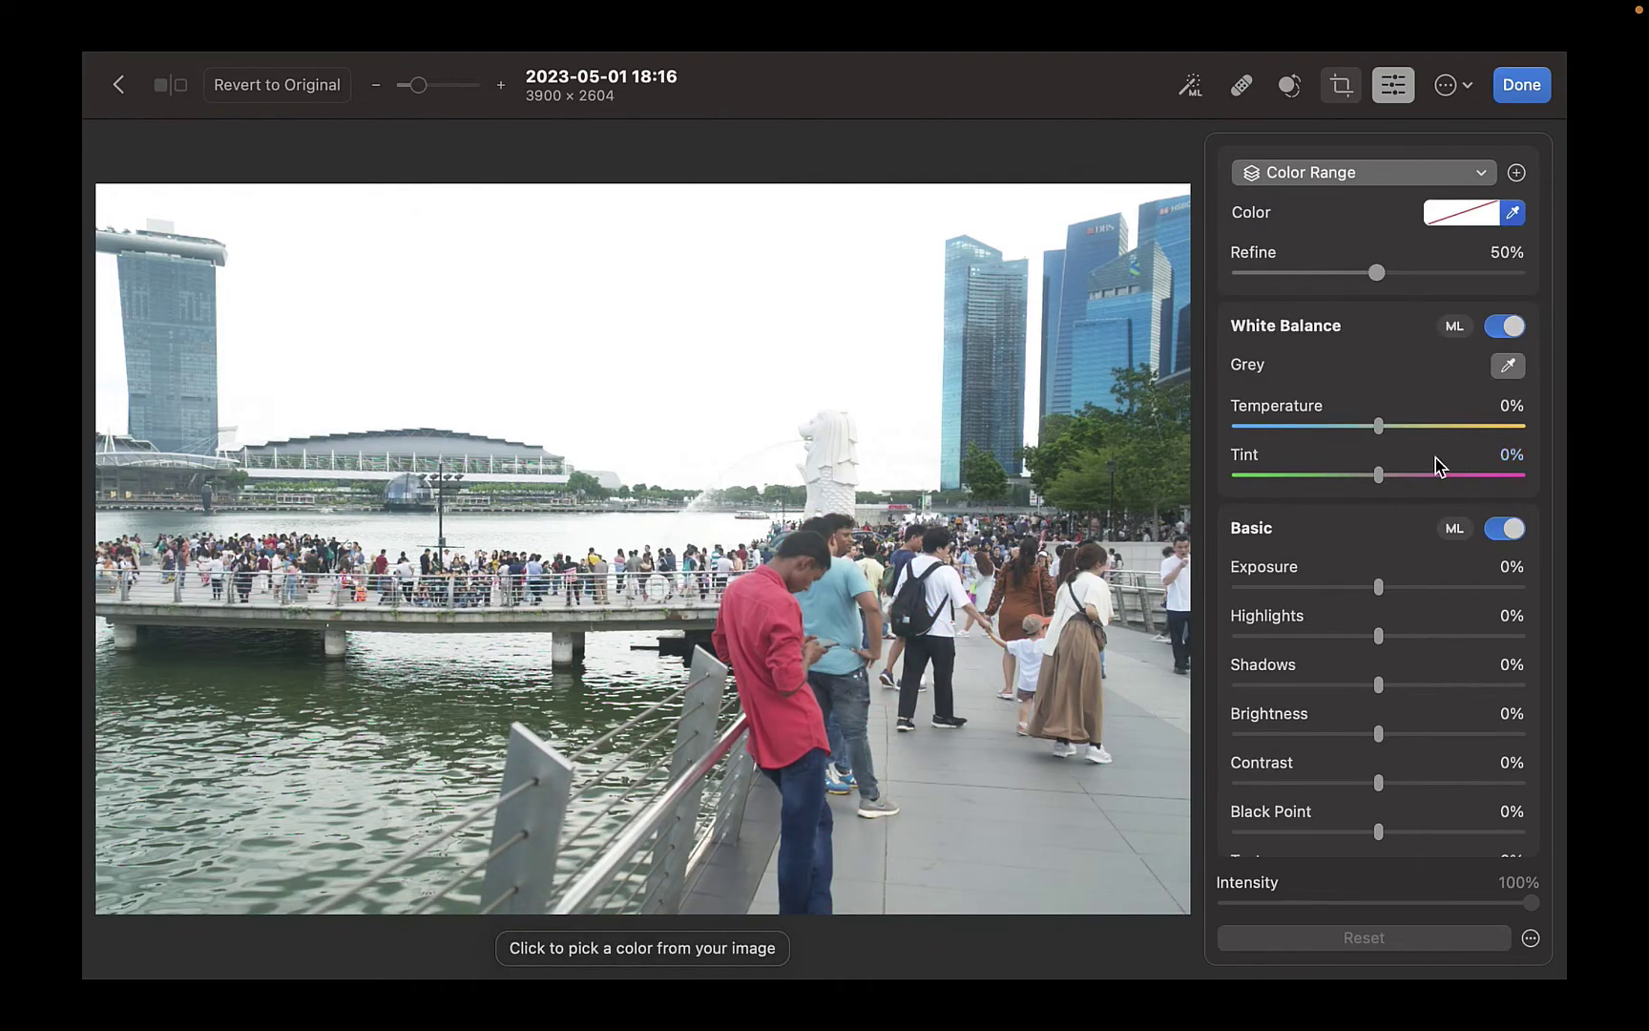
pyautogui.click(825, 451)
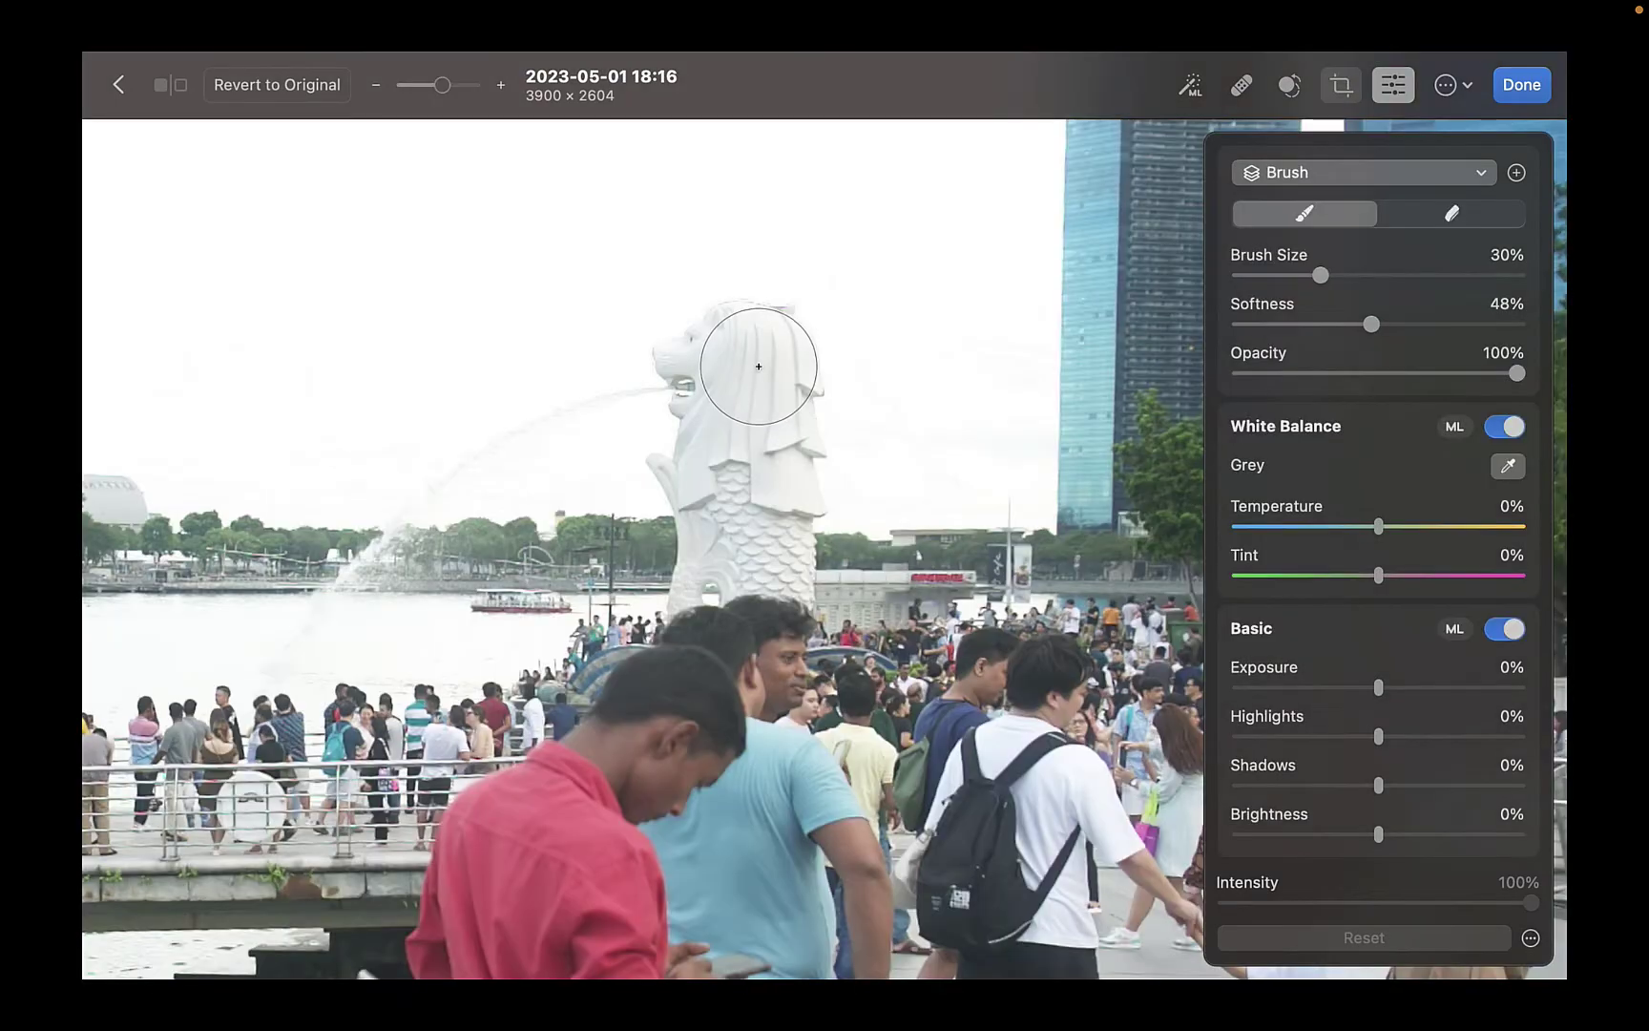
pyautogui.moveTo(755, 357)
pyautogui.mouseDown()
pyautogui.moveTo(687, 379)
pyautogui.moveTo(778, 374)
pyautogui.moveTo(772, 492)
pyautogui.moveTo(790, 550)
pyautogui.moveTo(729, 553)
pyautogui.moveTo(707, 586)
pyautogui.moveTo(697, 477)
pyautogui.moveTo(711, 480)
pyautogui.mouseUp()
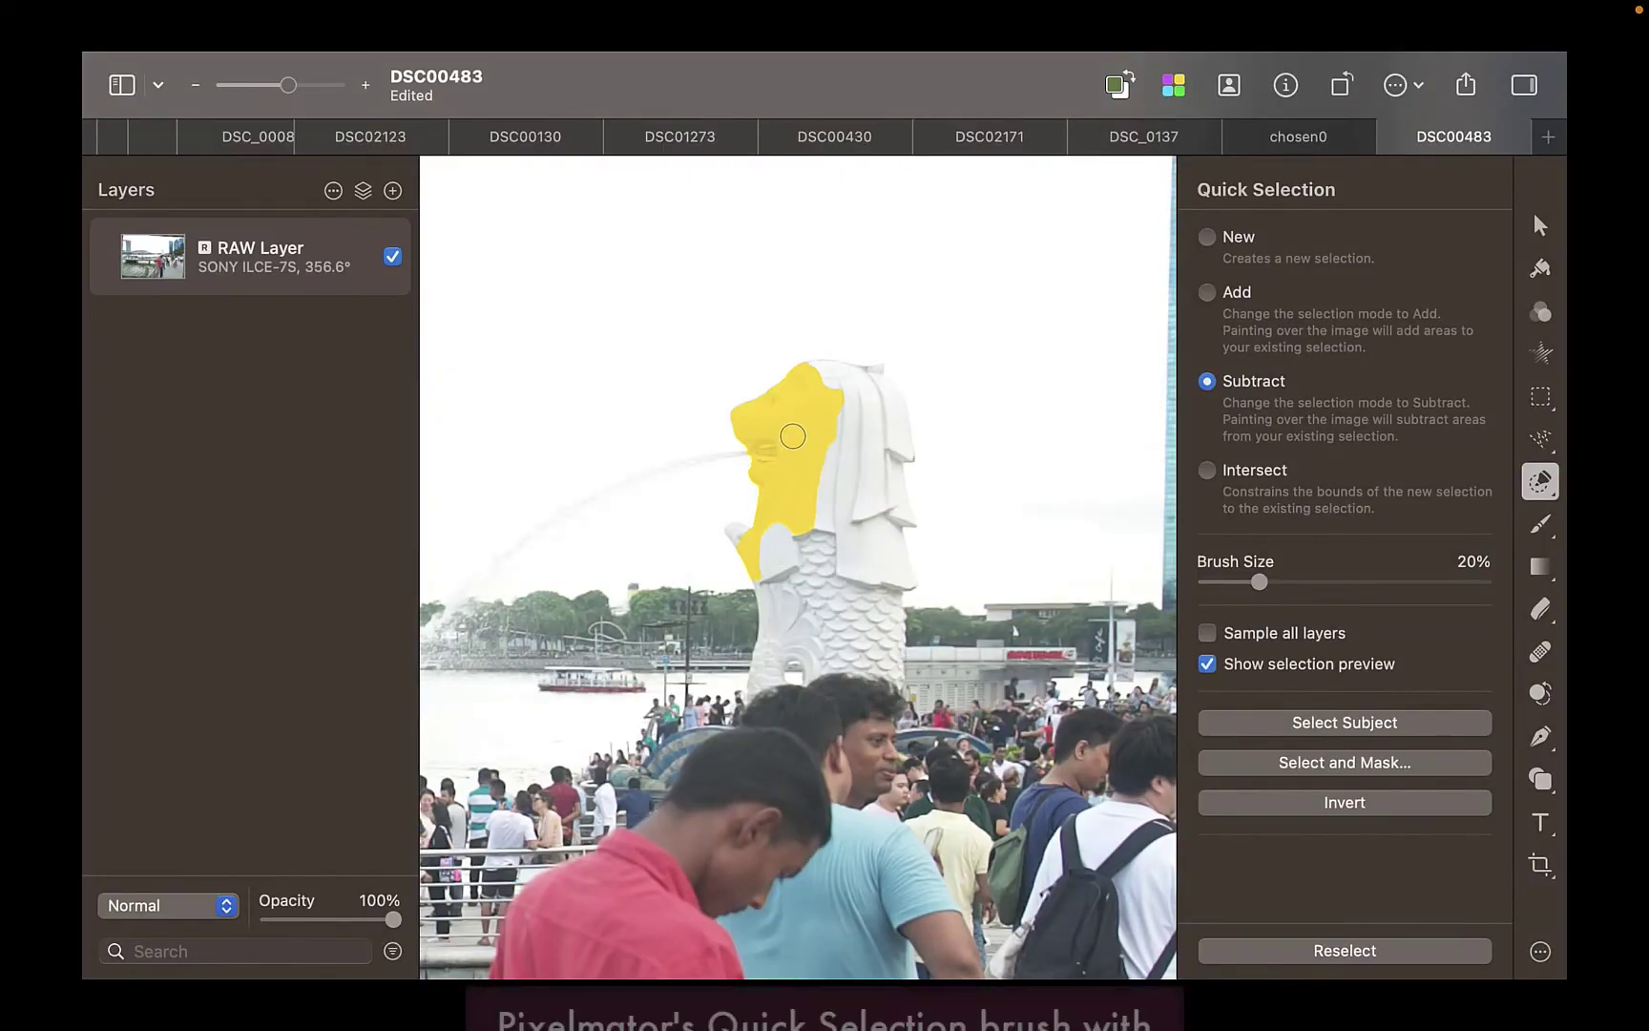
# Extend the Quick Selection across the Merlion's head, mane and lower body
pyautogui.moveTo(829, 398); pyautogui.dragTo(866, 413)
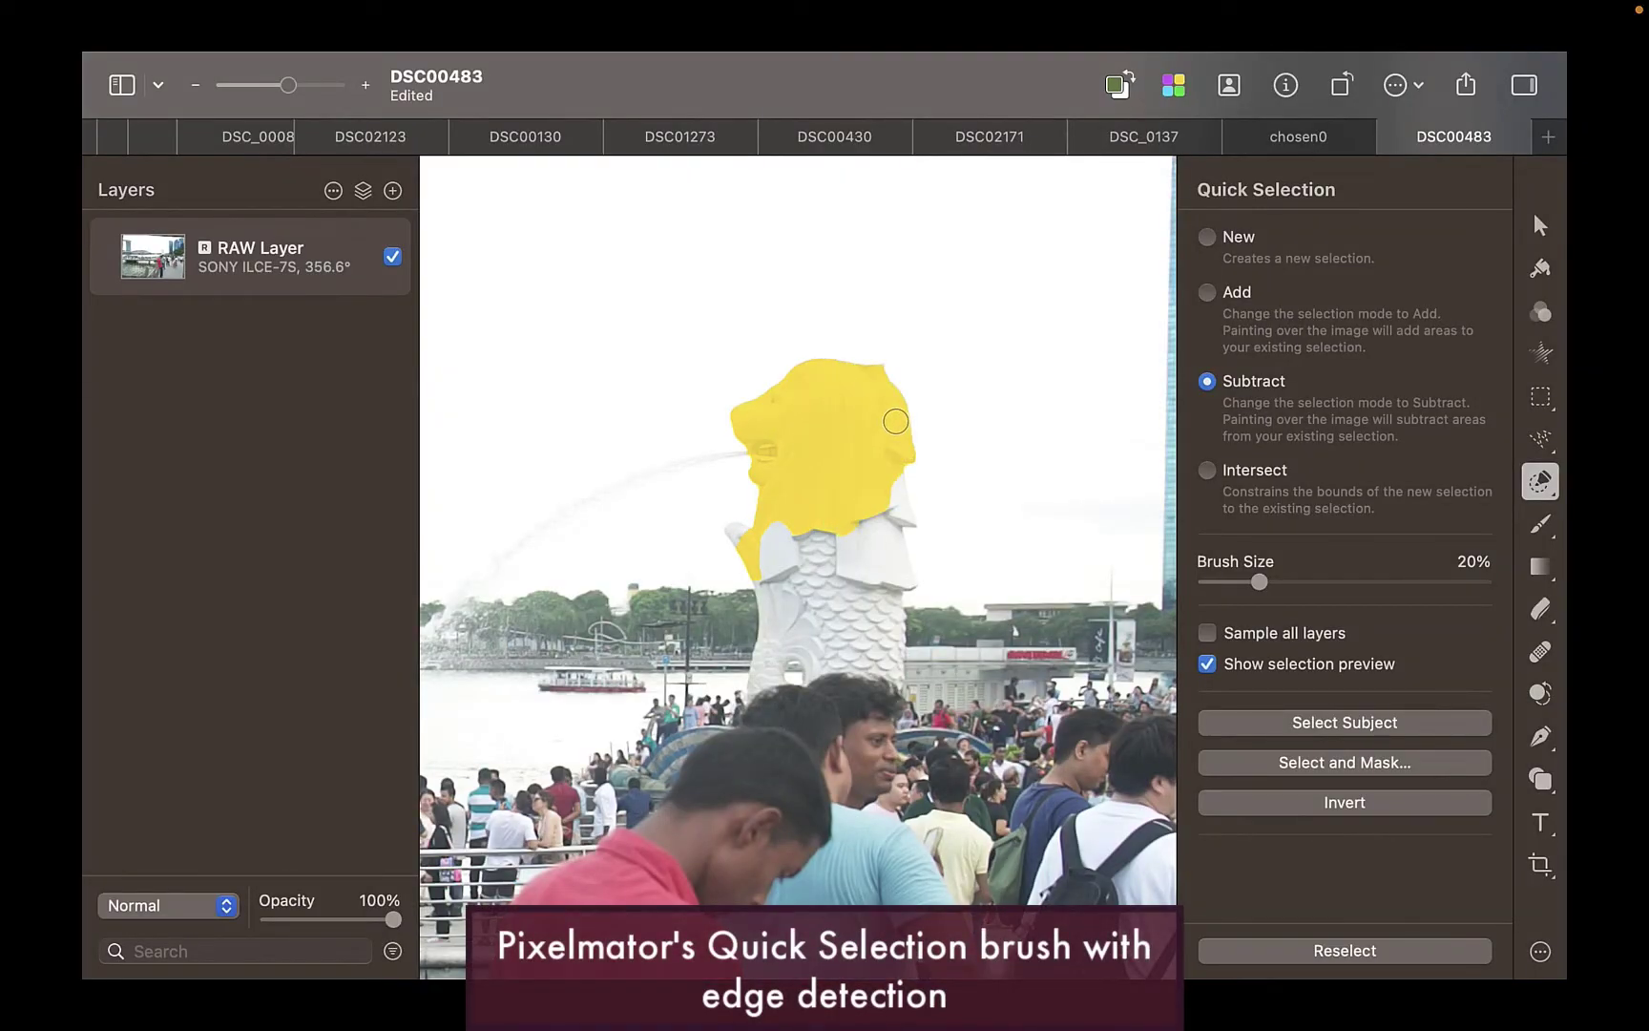
pyautogui.moveTo(891, 492)
pyautogui.mouseDown()
pyautogui.moveTo(889, 546)
pyautogui.moveTo(780, 546)
pyautogui.moveTo(795, 587)
pyautogui.moveTo(783, 642)
pyautogui.moveTo(858, 640)
pyautogui.mouseUp()
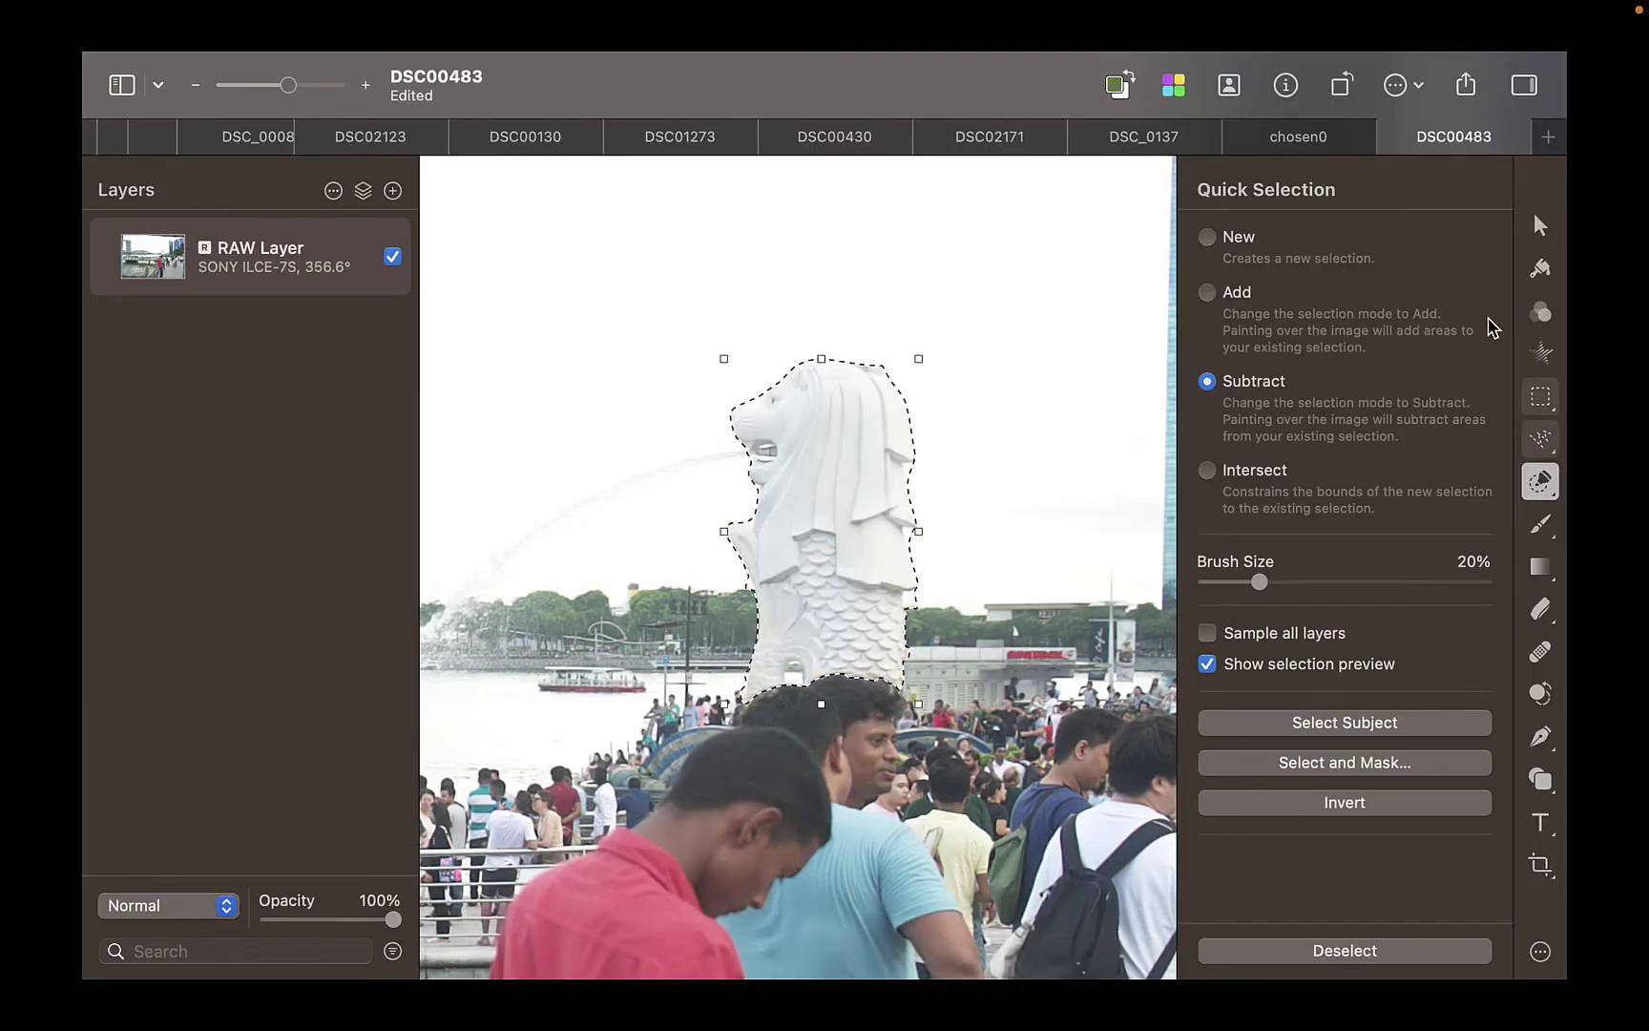
pyautogui.click(526, 214)
# Add a Color Adjustments layer over the statue selection and pull Highlights down to -45%
pyautogui.click(392, 190)
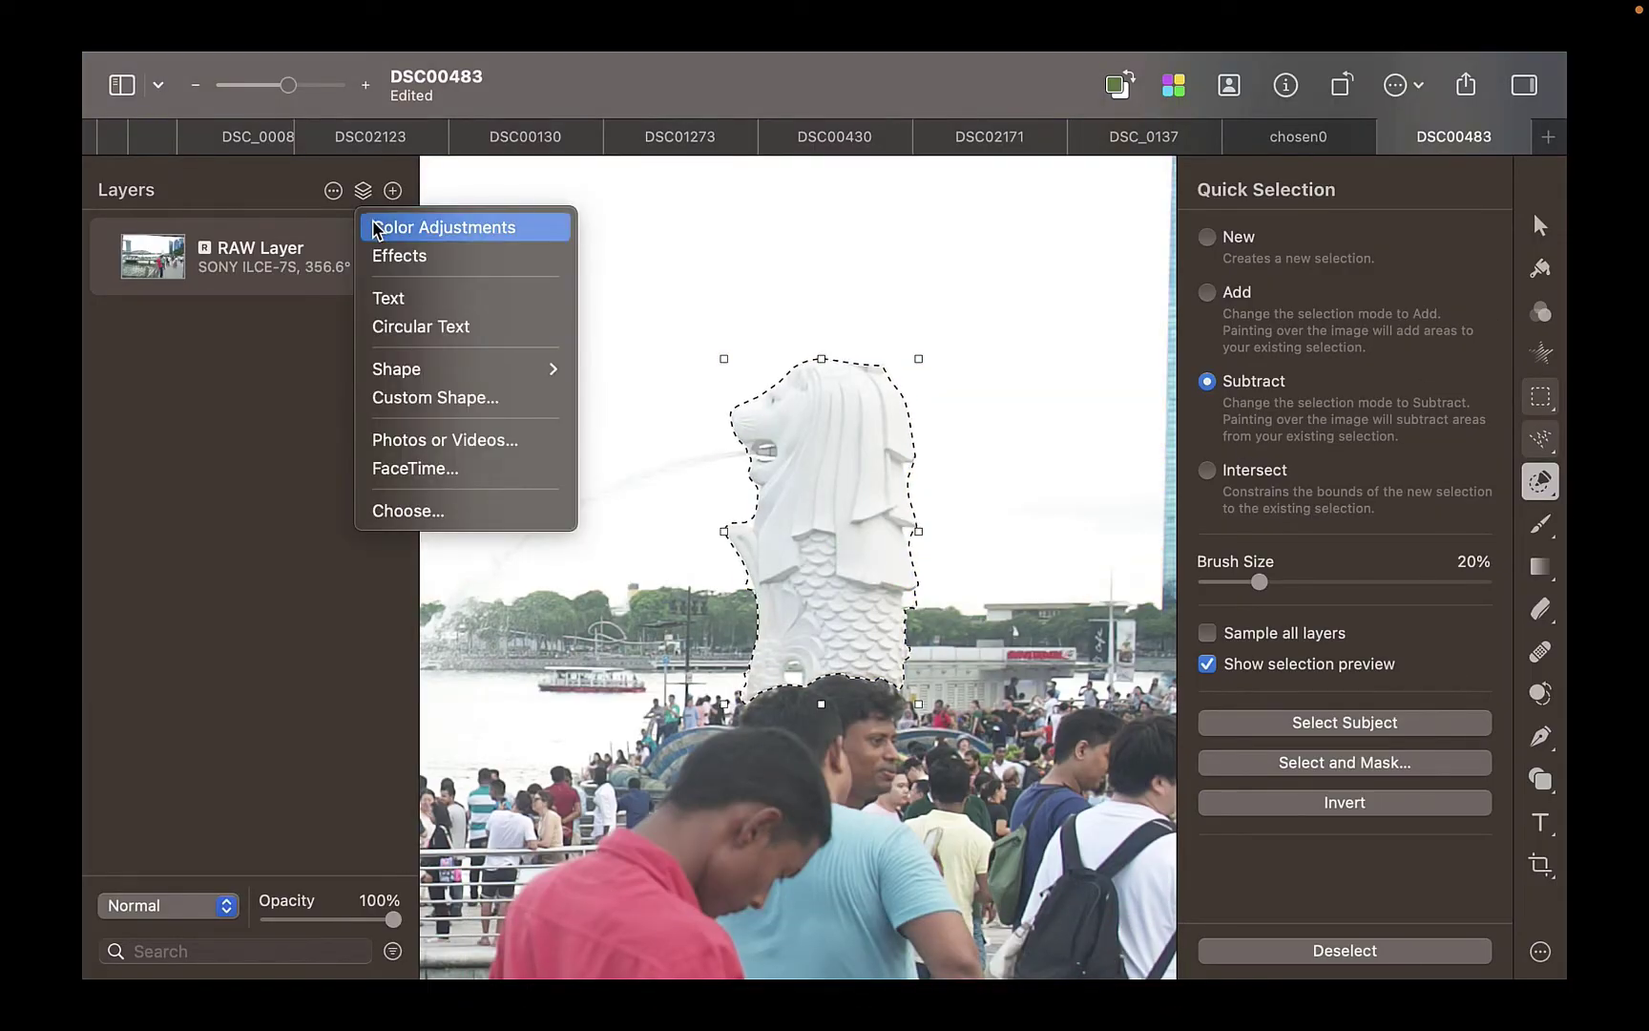
pyautogui.click(372, 227)
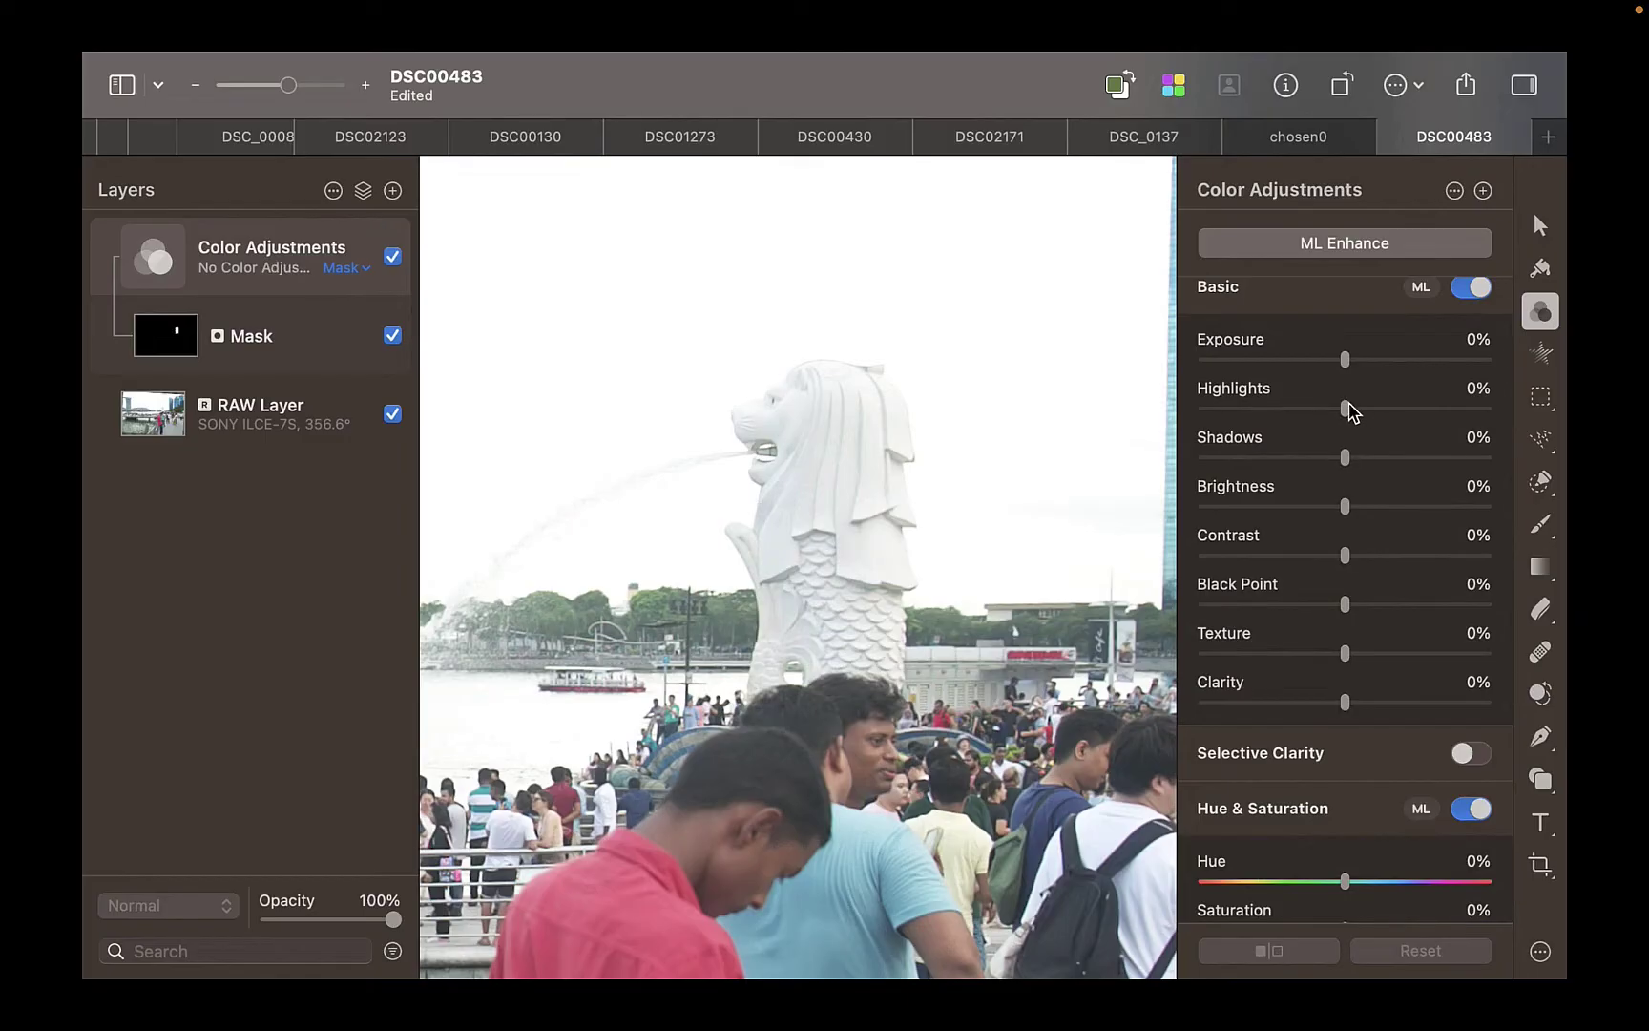
pyautogui.moveTo(1345, 409); pyautogui.dragTo(1306, 408)
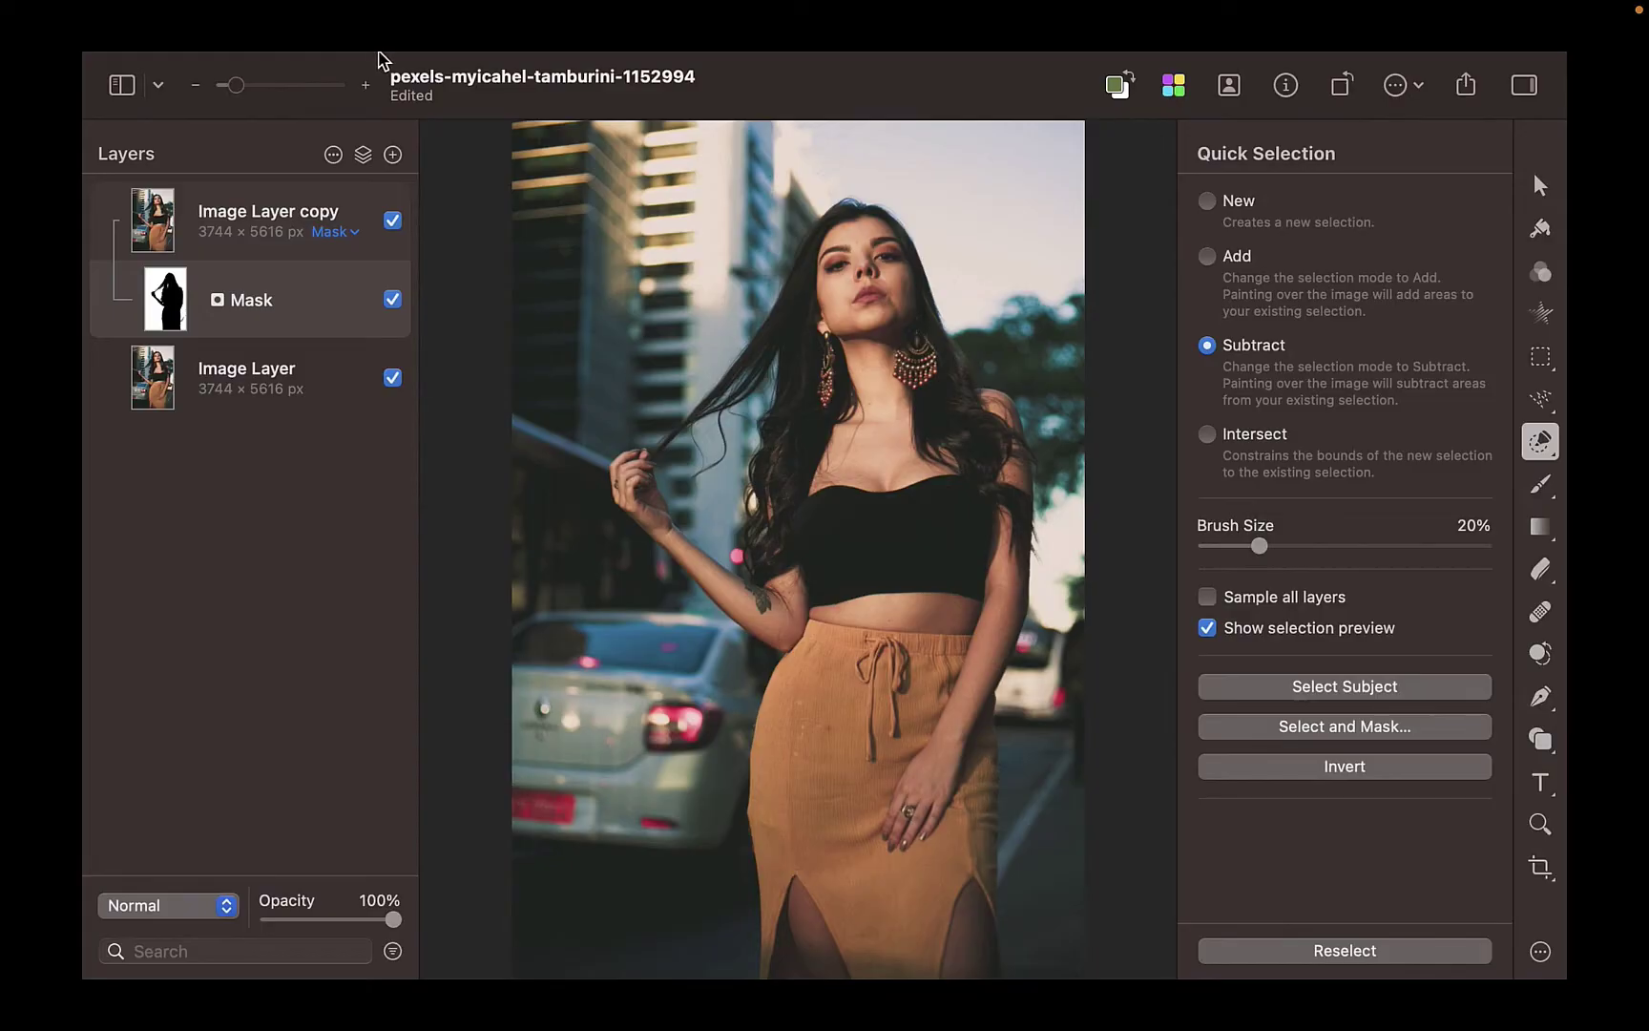
# Apply a Blur > Bokeh effect to the masked background layer with Radius 84.8 px
pyautogui.moveTo(461, 63)
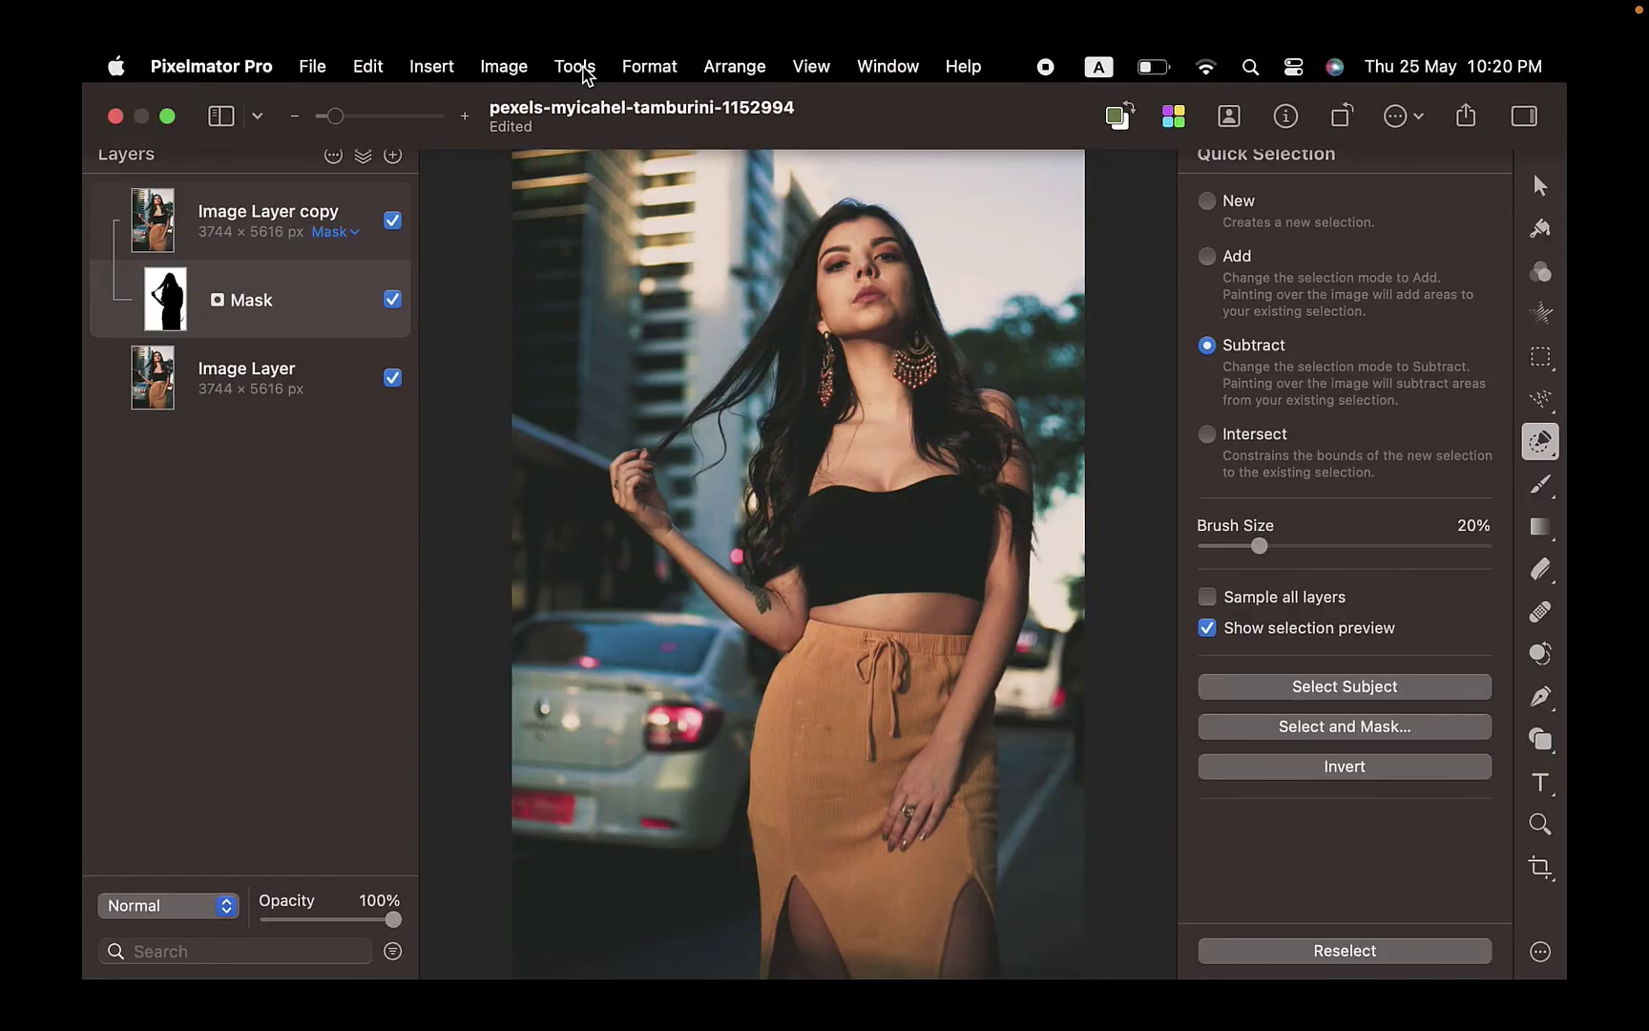
pyautogui.click(576, 67)
pyautogui.click(607, 200)
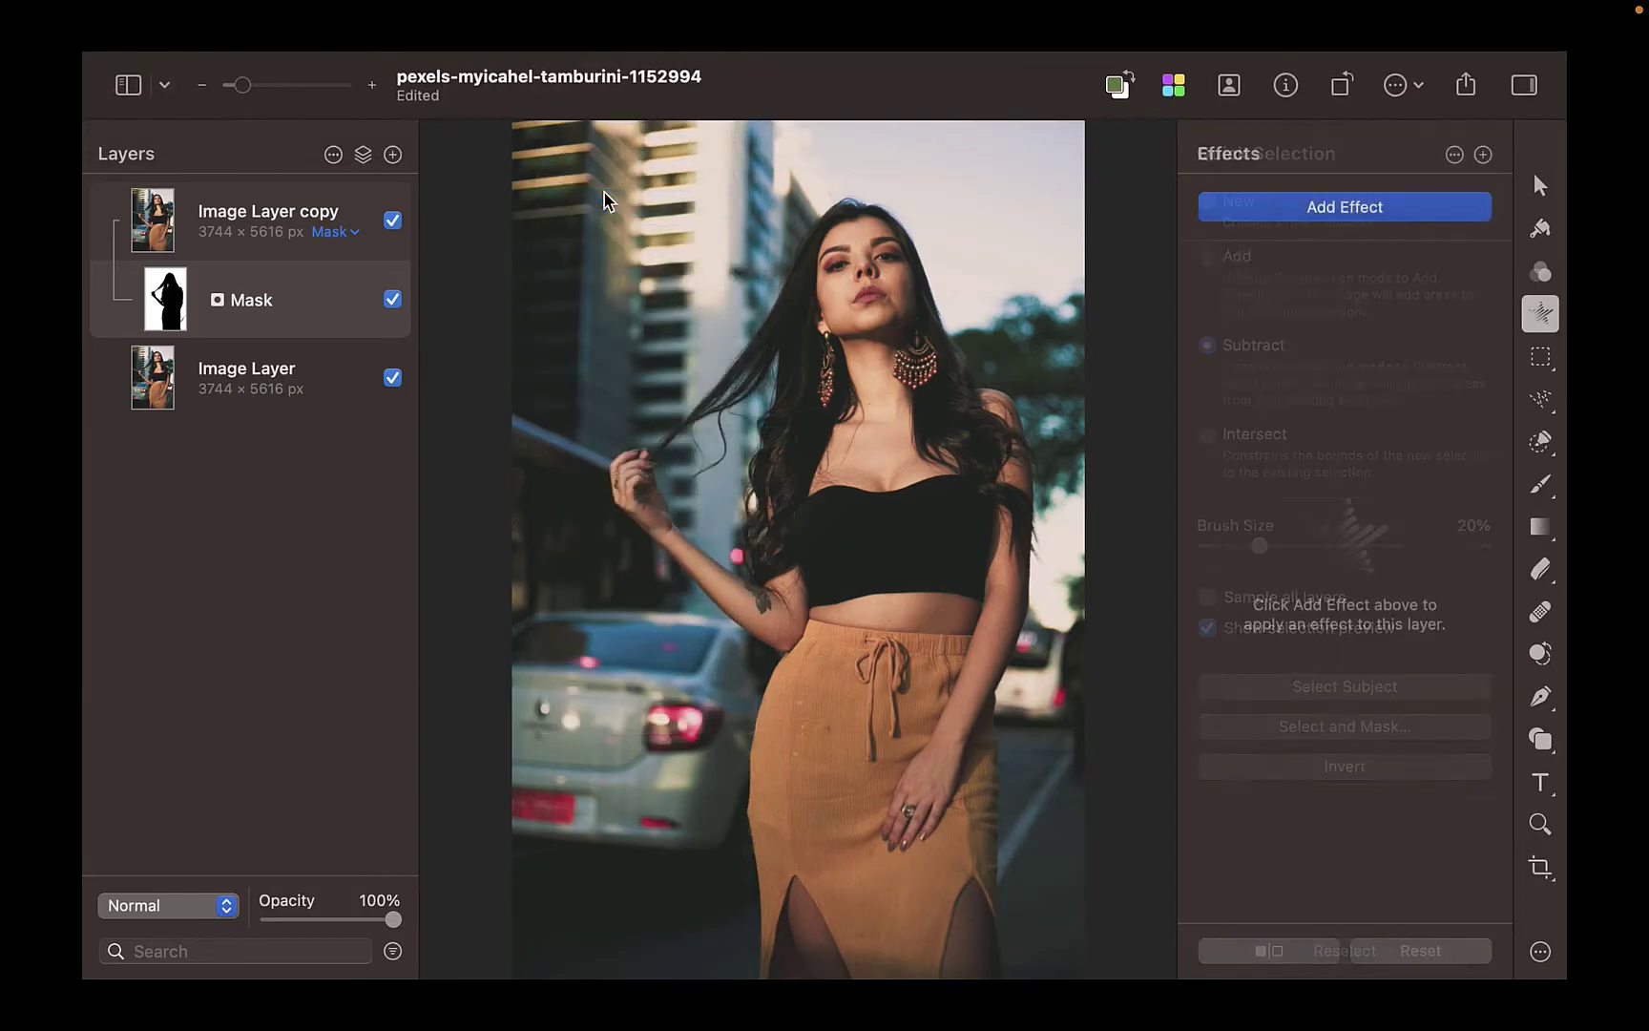
pyautogui.click(1285, 221)
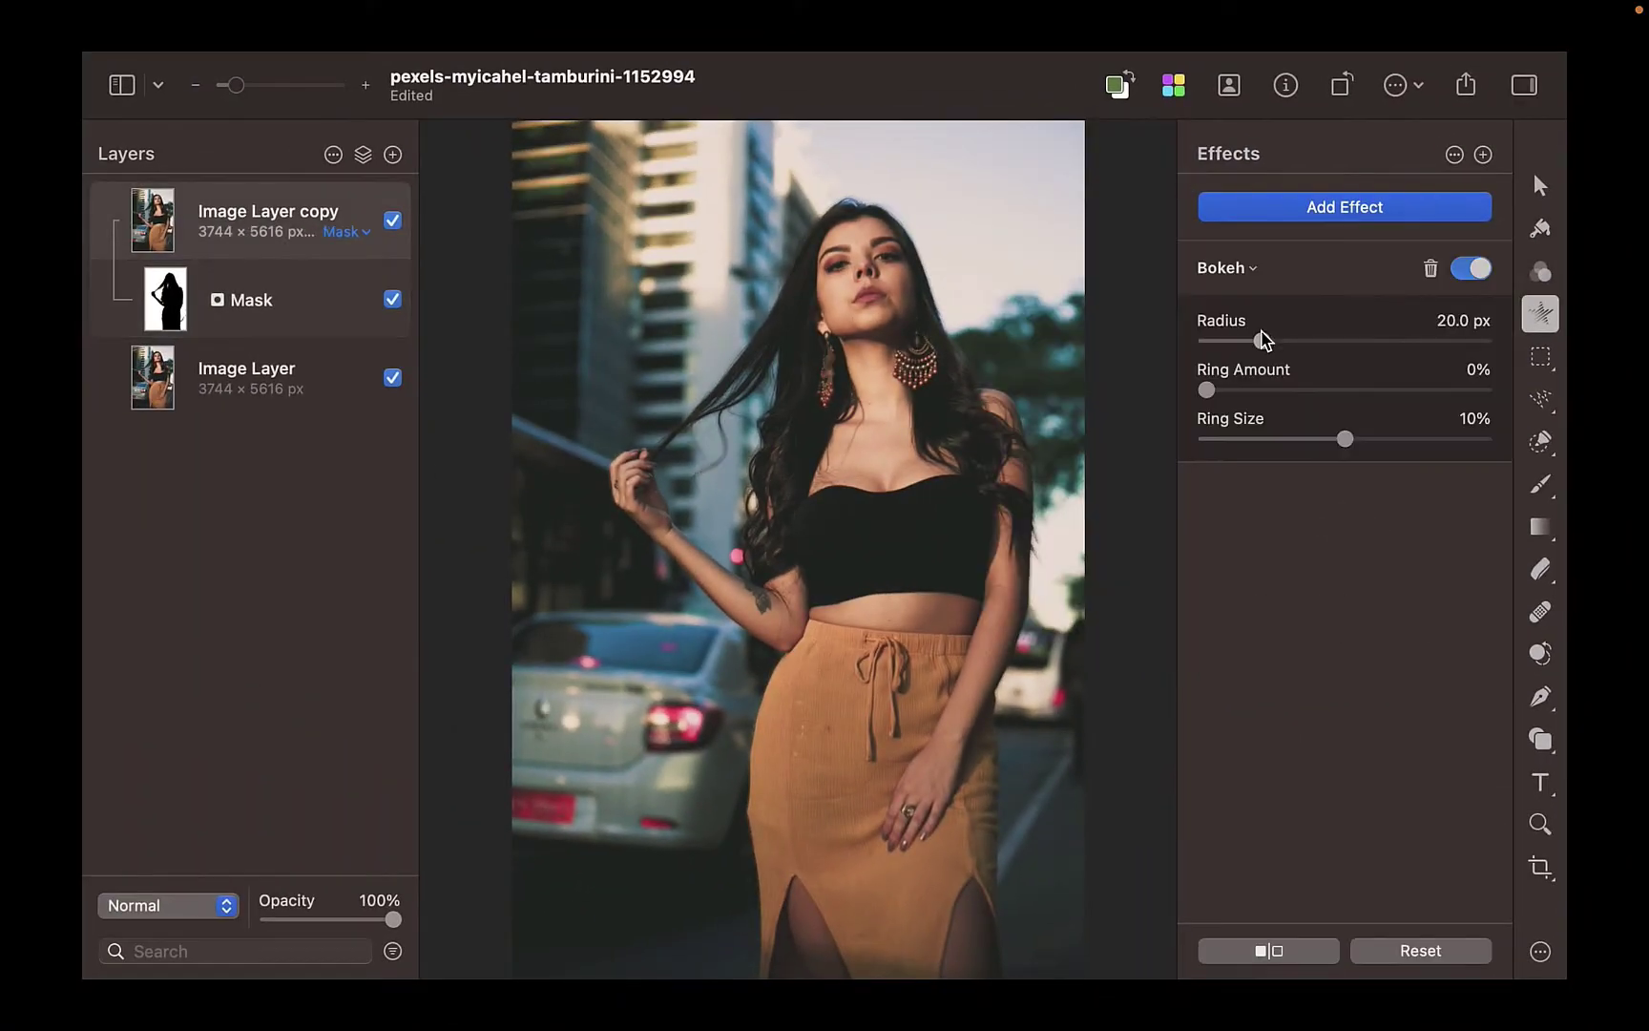
pyautogui.moveTo(1262, 340); pyautogui.dragTo(1262, 444)
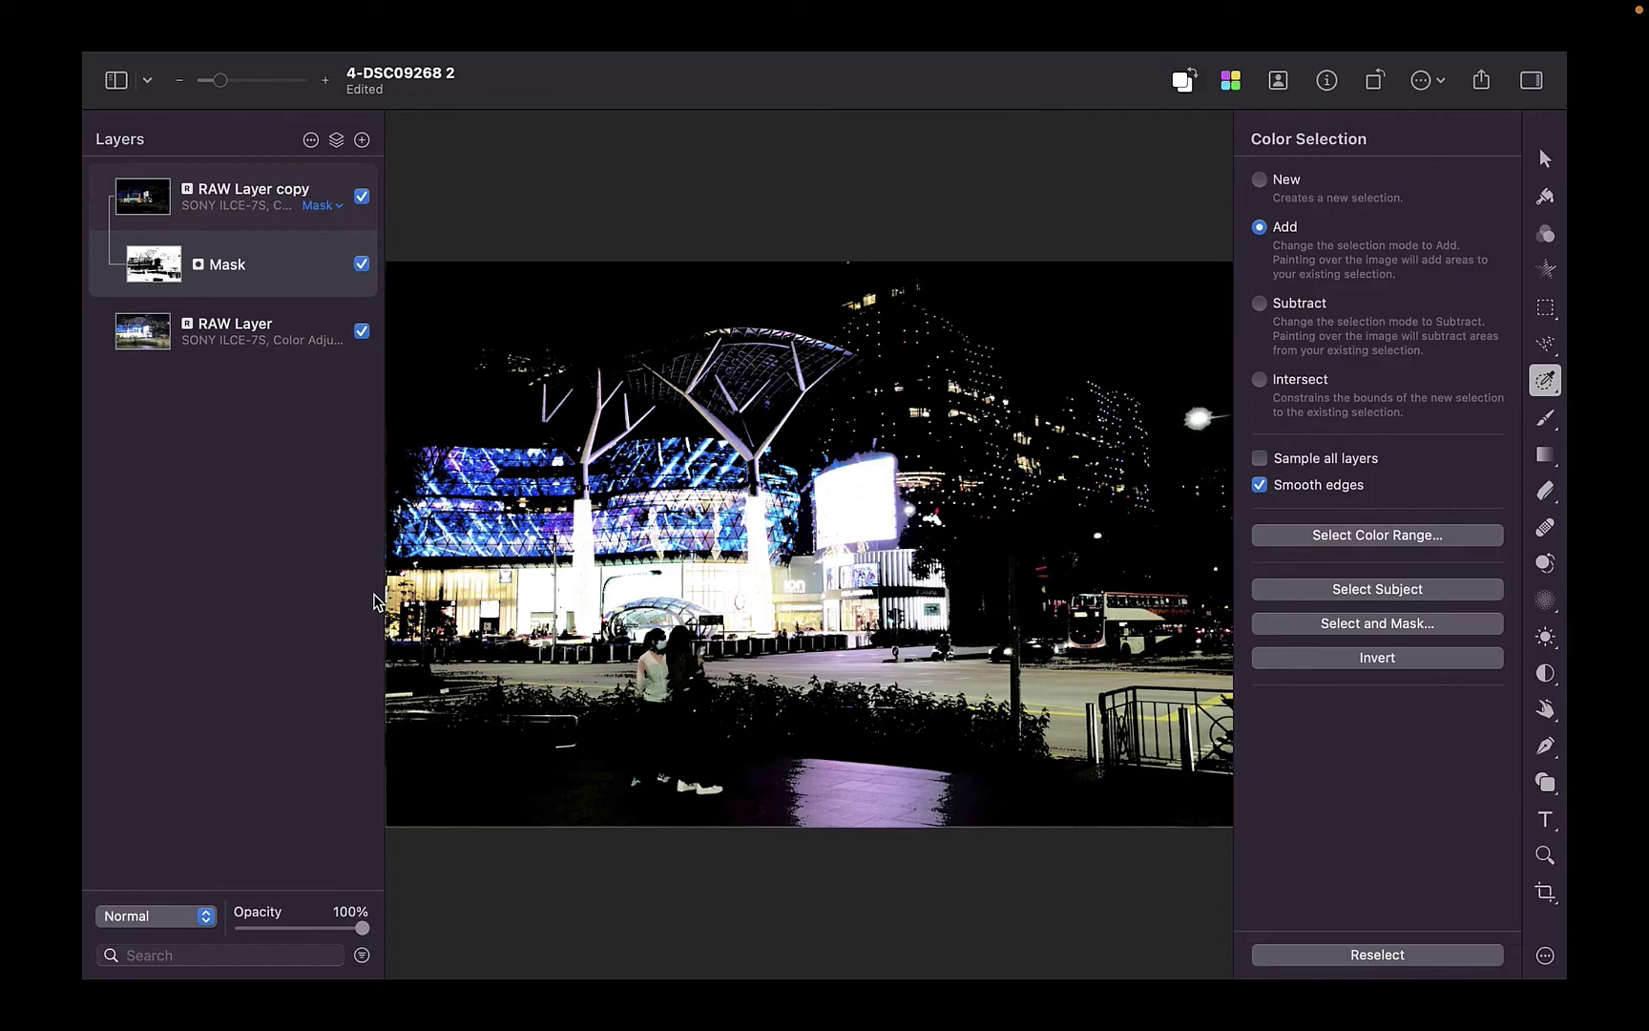
# Invert the copy layer's mask with Invert Colors to bring back the full-colour scene
pyautogui.rightClick(141, 281)
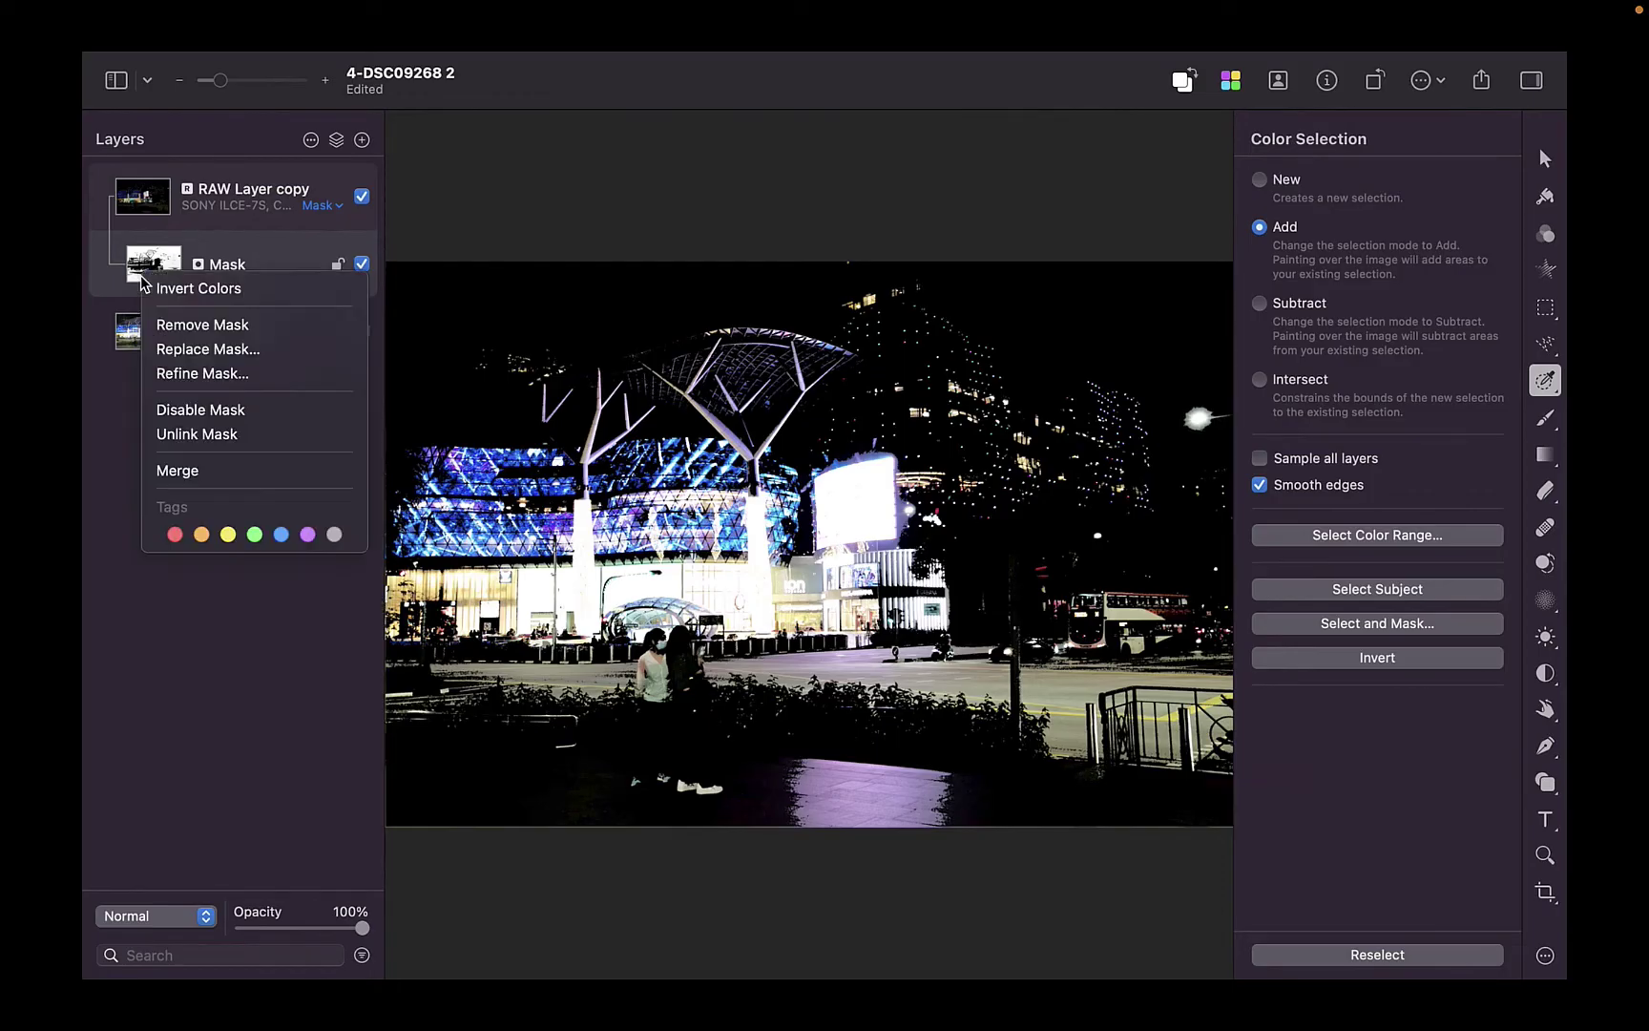
pyautogui.click(164, 295)
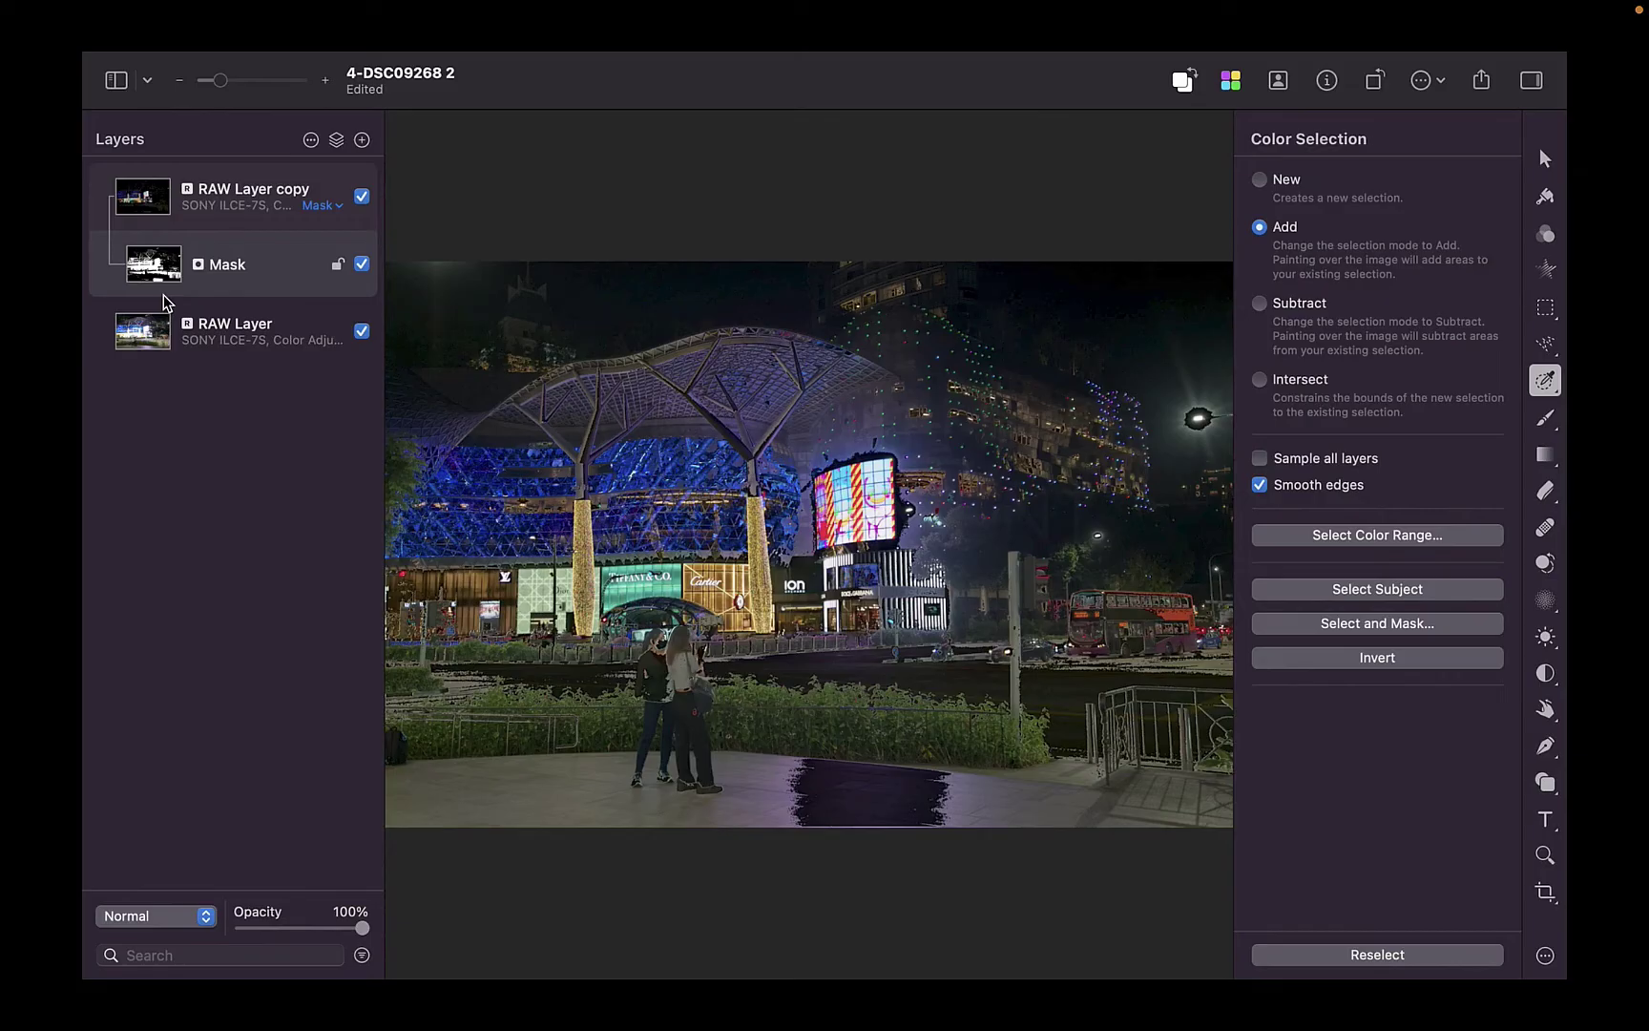
pyautogui.rightClick(178, 281)
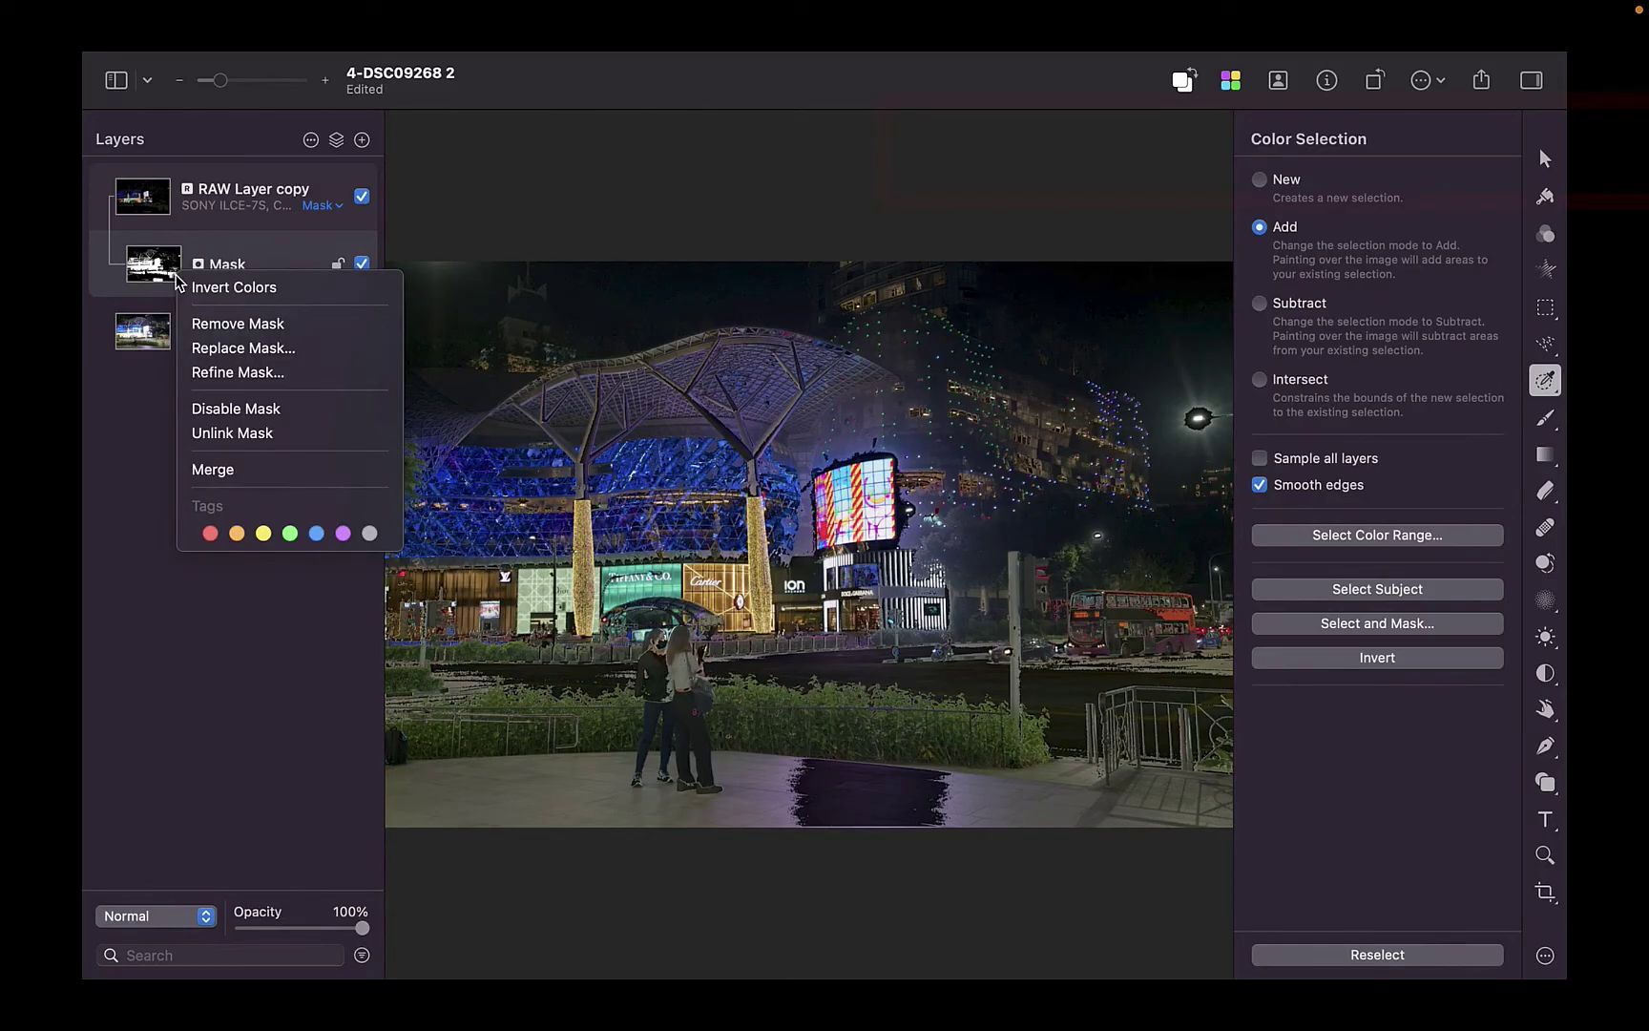
pyautogui.press('Escape')
# Add a Gaussian blur effect to the masked layer and set its Radius to 100 px
pyautogui.moveTo(559, 63)
pyautogui.click(505, 64)
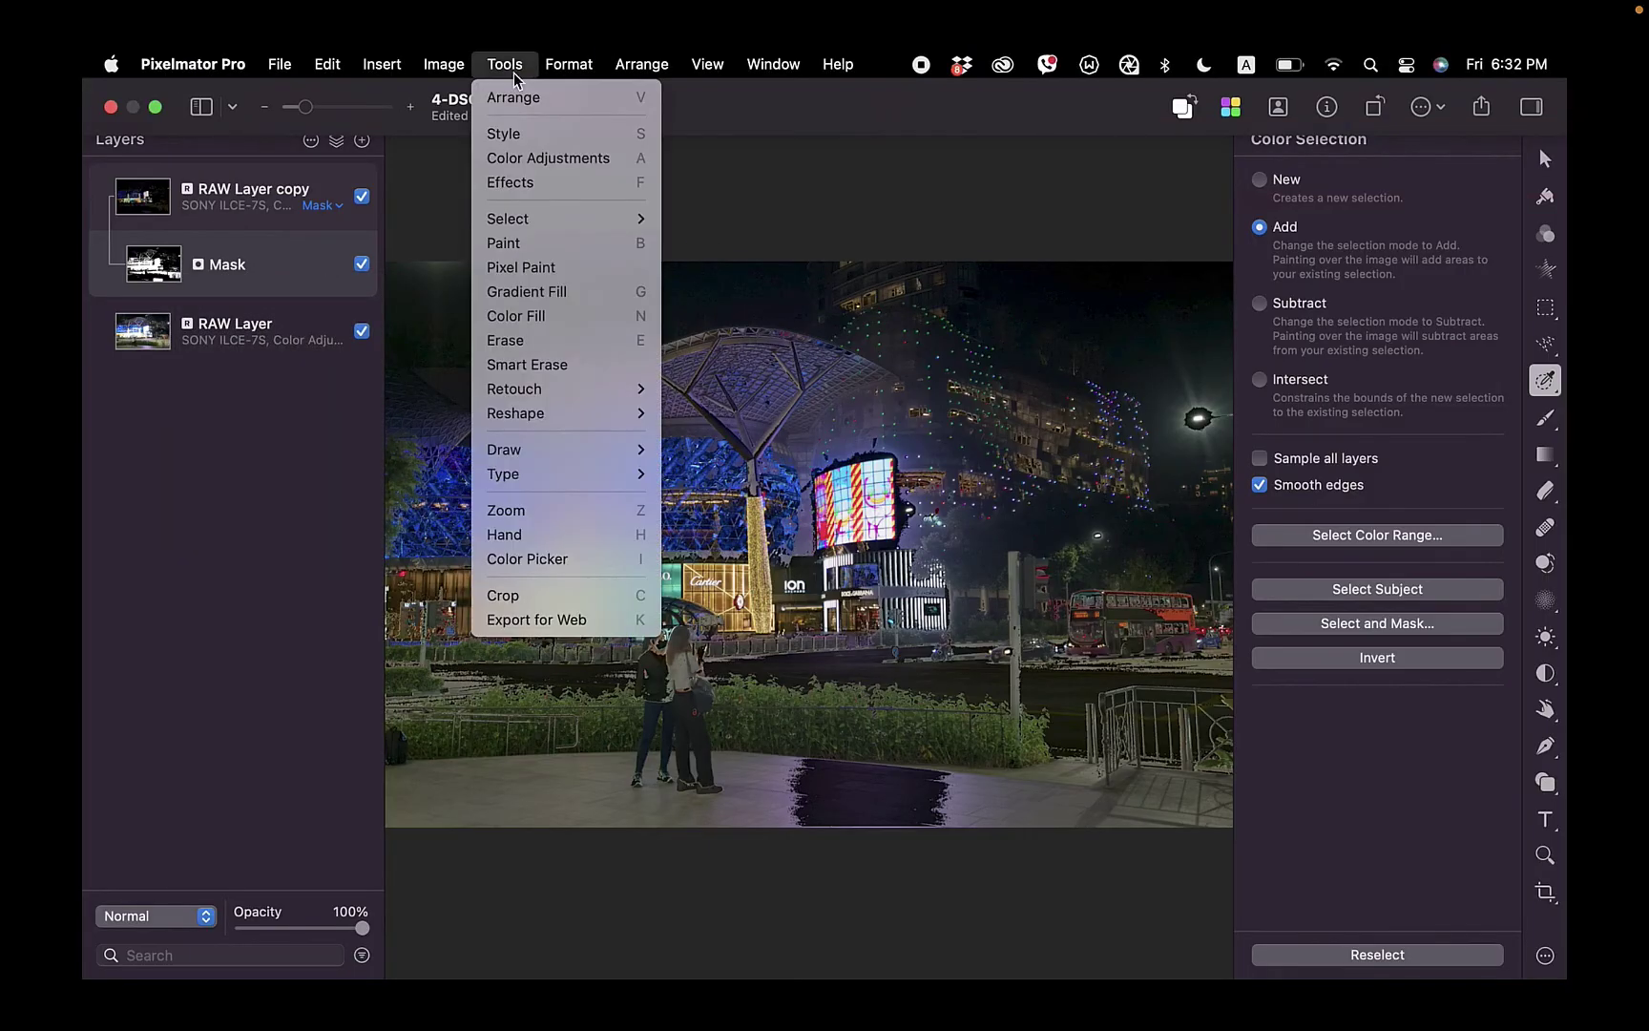
pyautogui.click(529, 183)
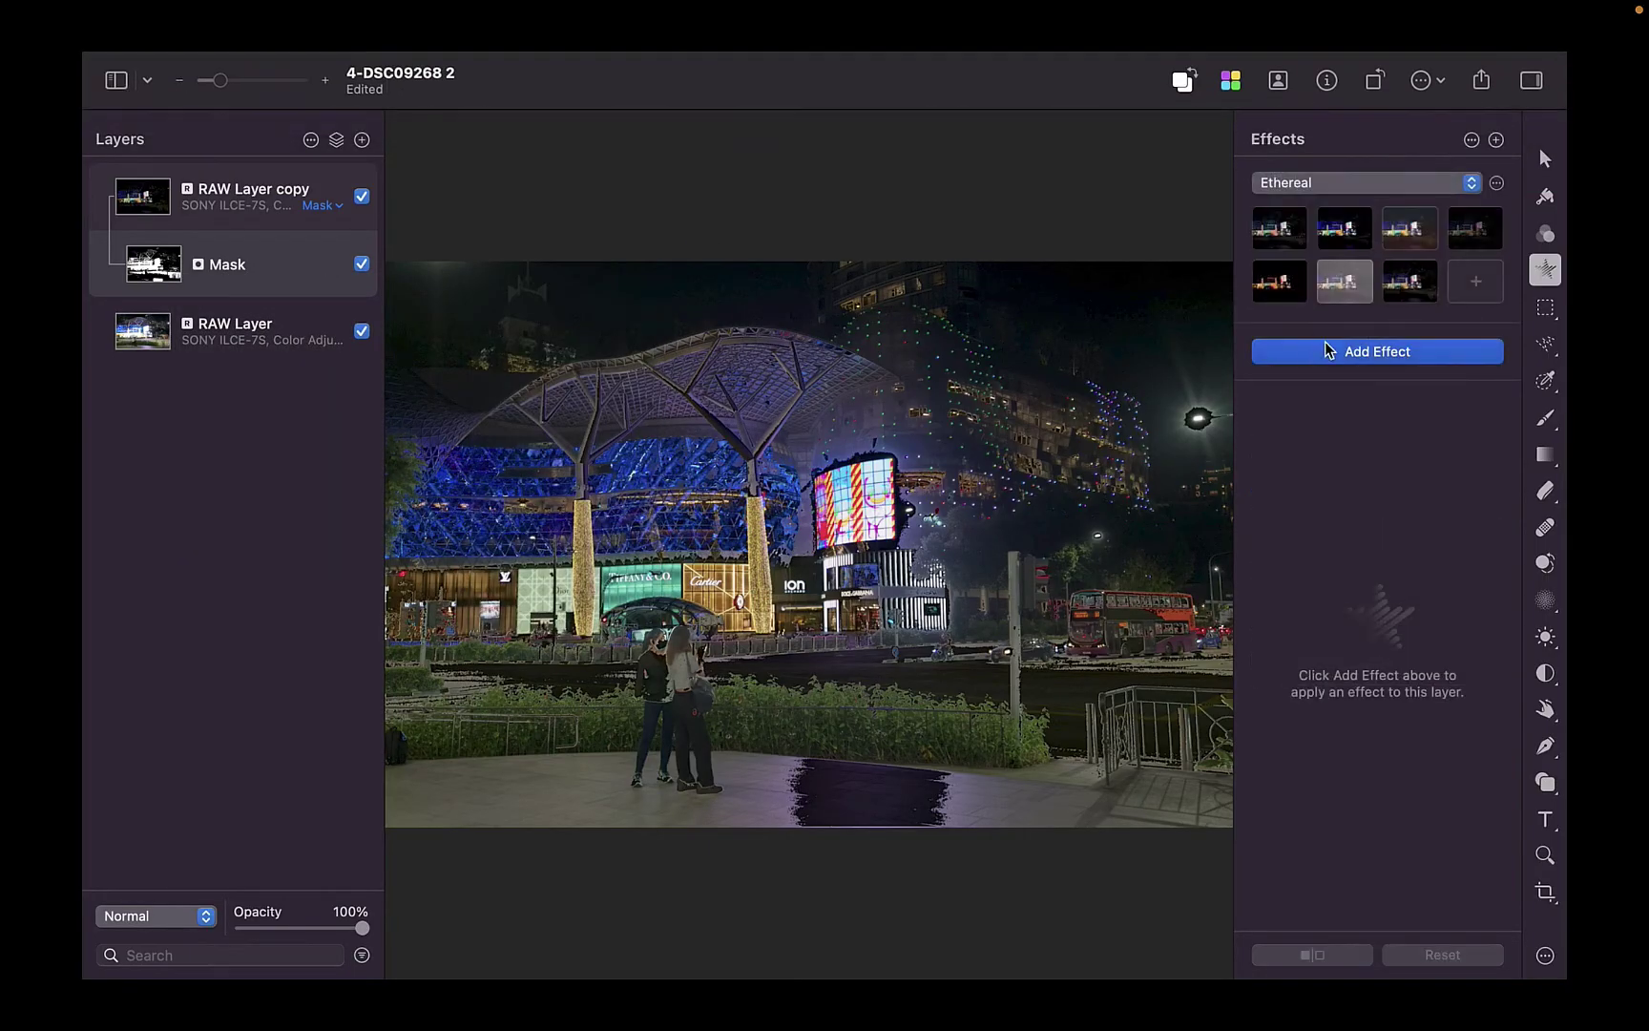
pyautogui.click(1333, 351)
pyautogui.click(1286, 466)
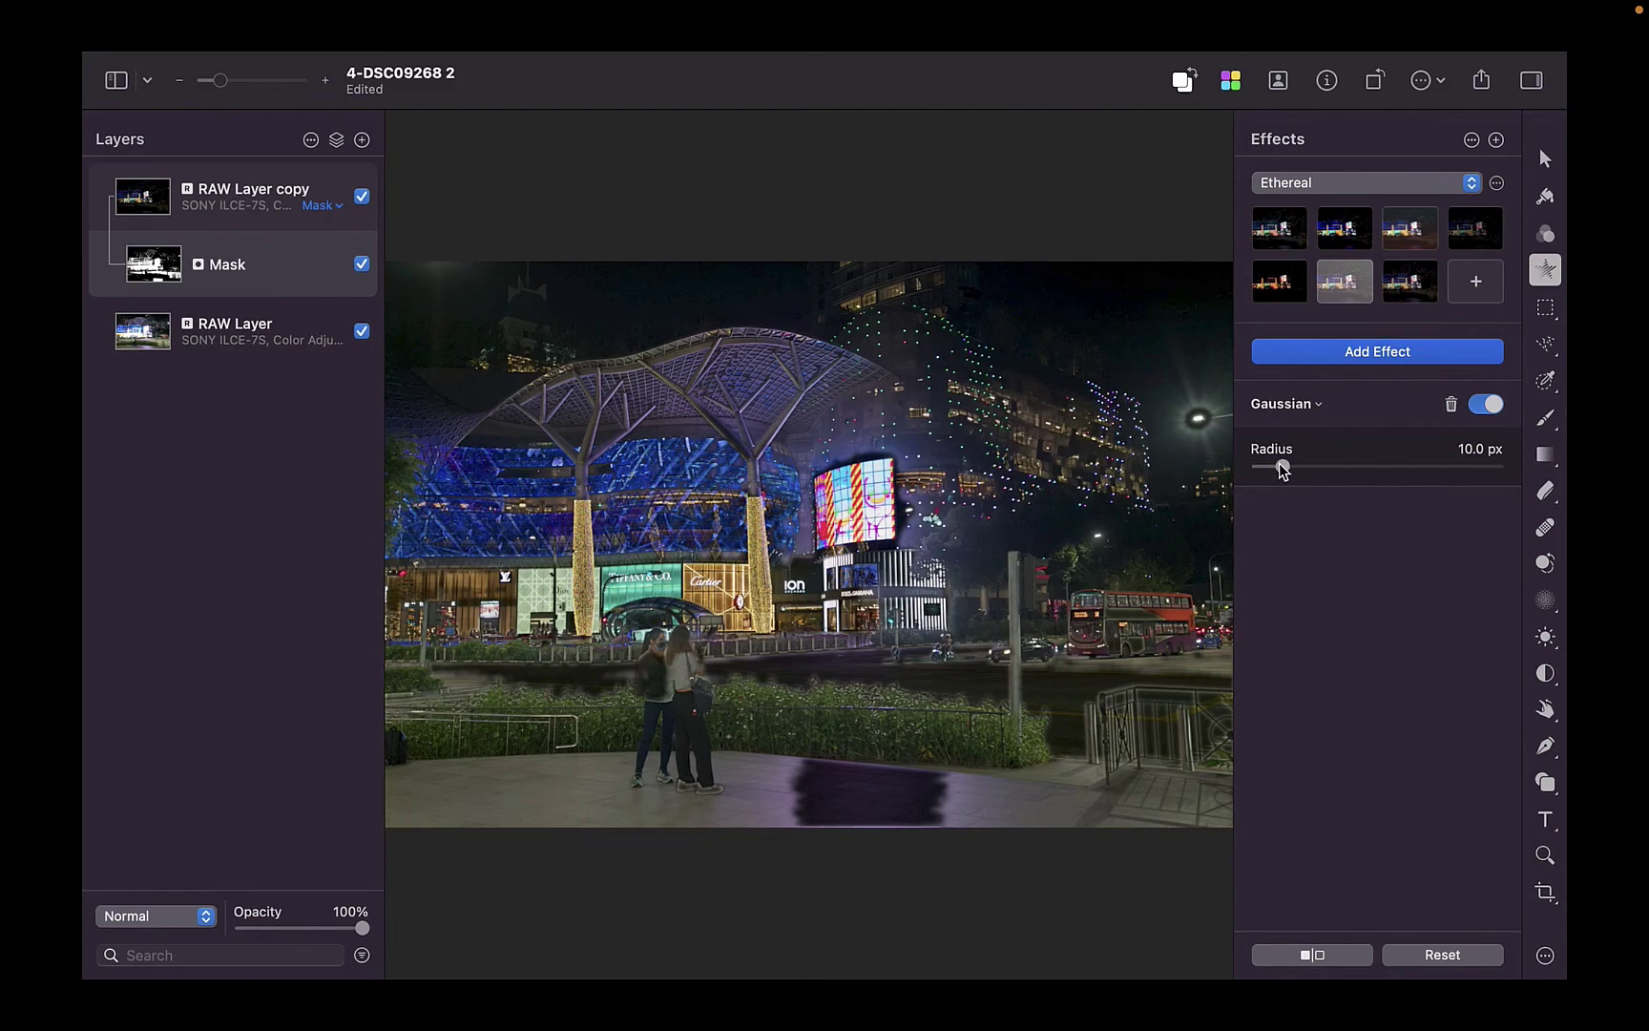
pyautogui.moveTo(1284, 468); pyautogui.dragTo(1497, 465)
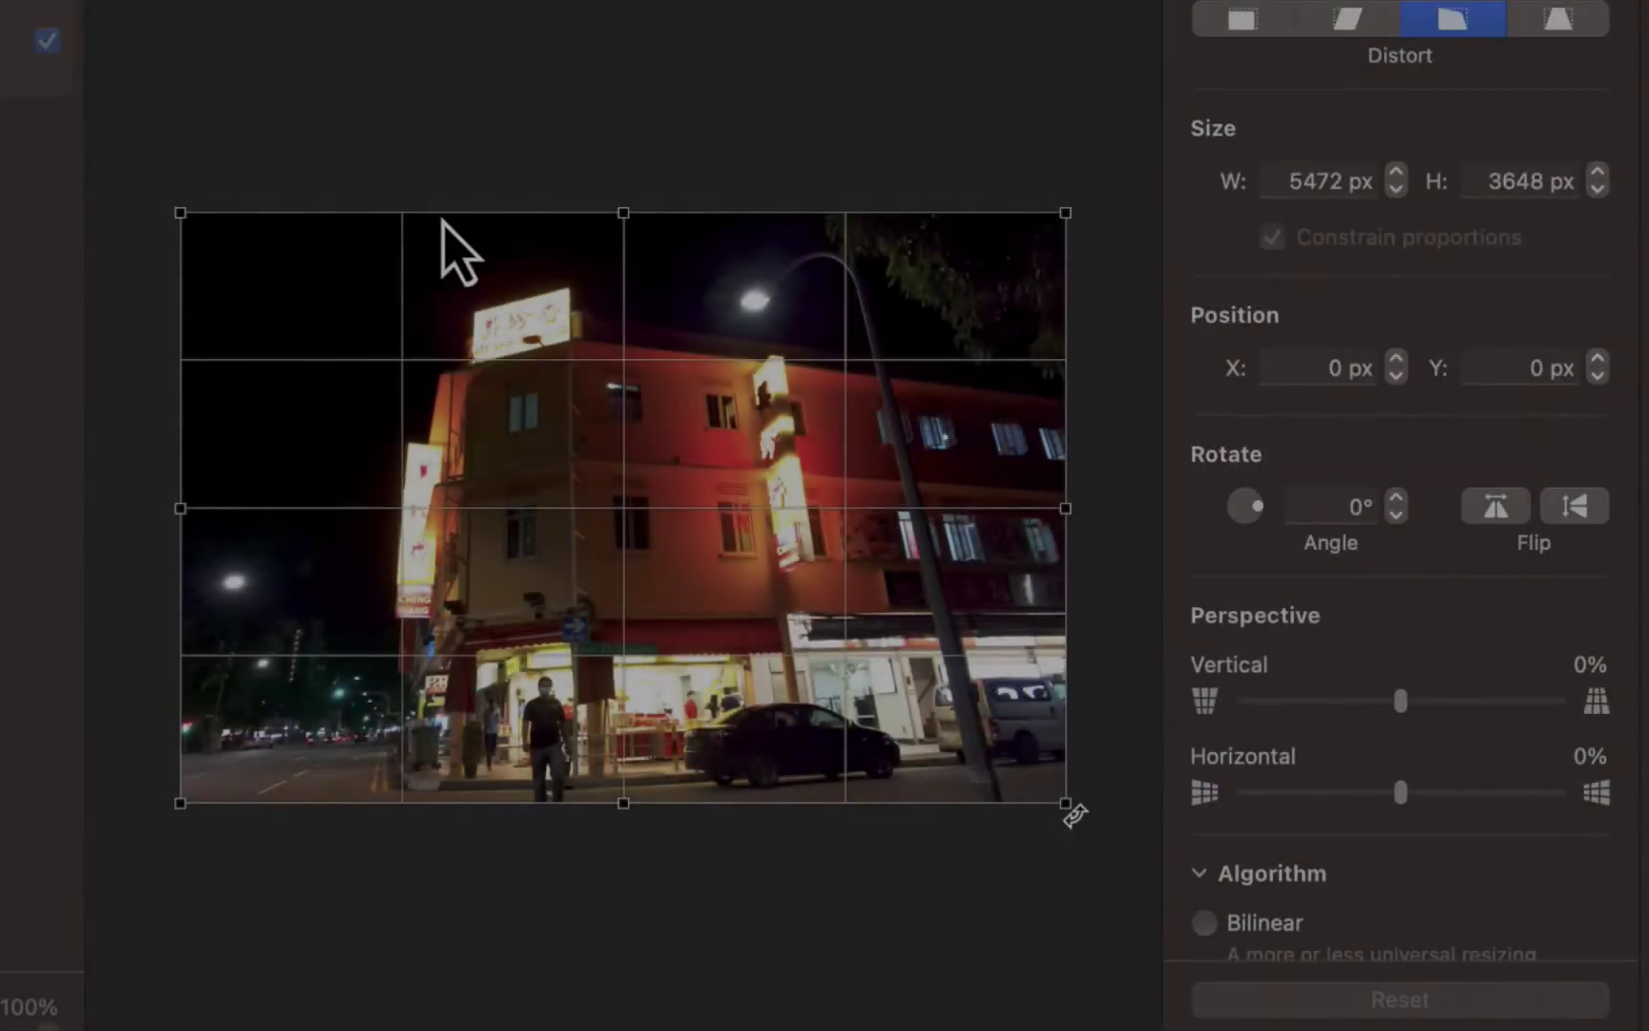
# Correct the corner building's lean with Distort corner and edge adjustments, then apply the transform
pyautogui.moveTo(1066, 804); pyautogui.dragTo(933, 802)
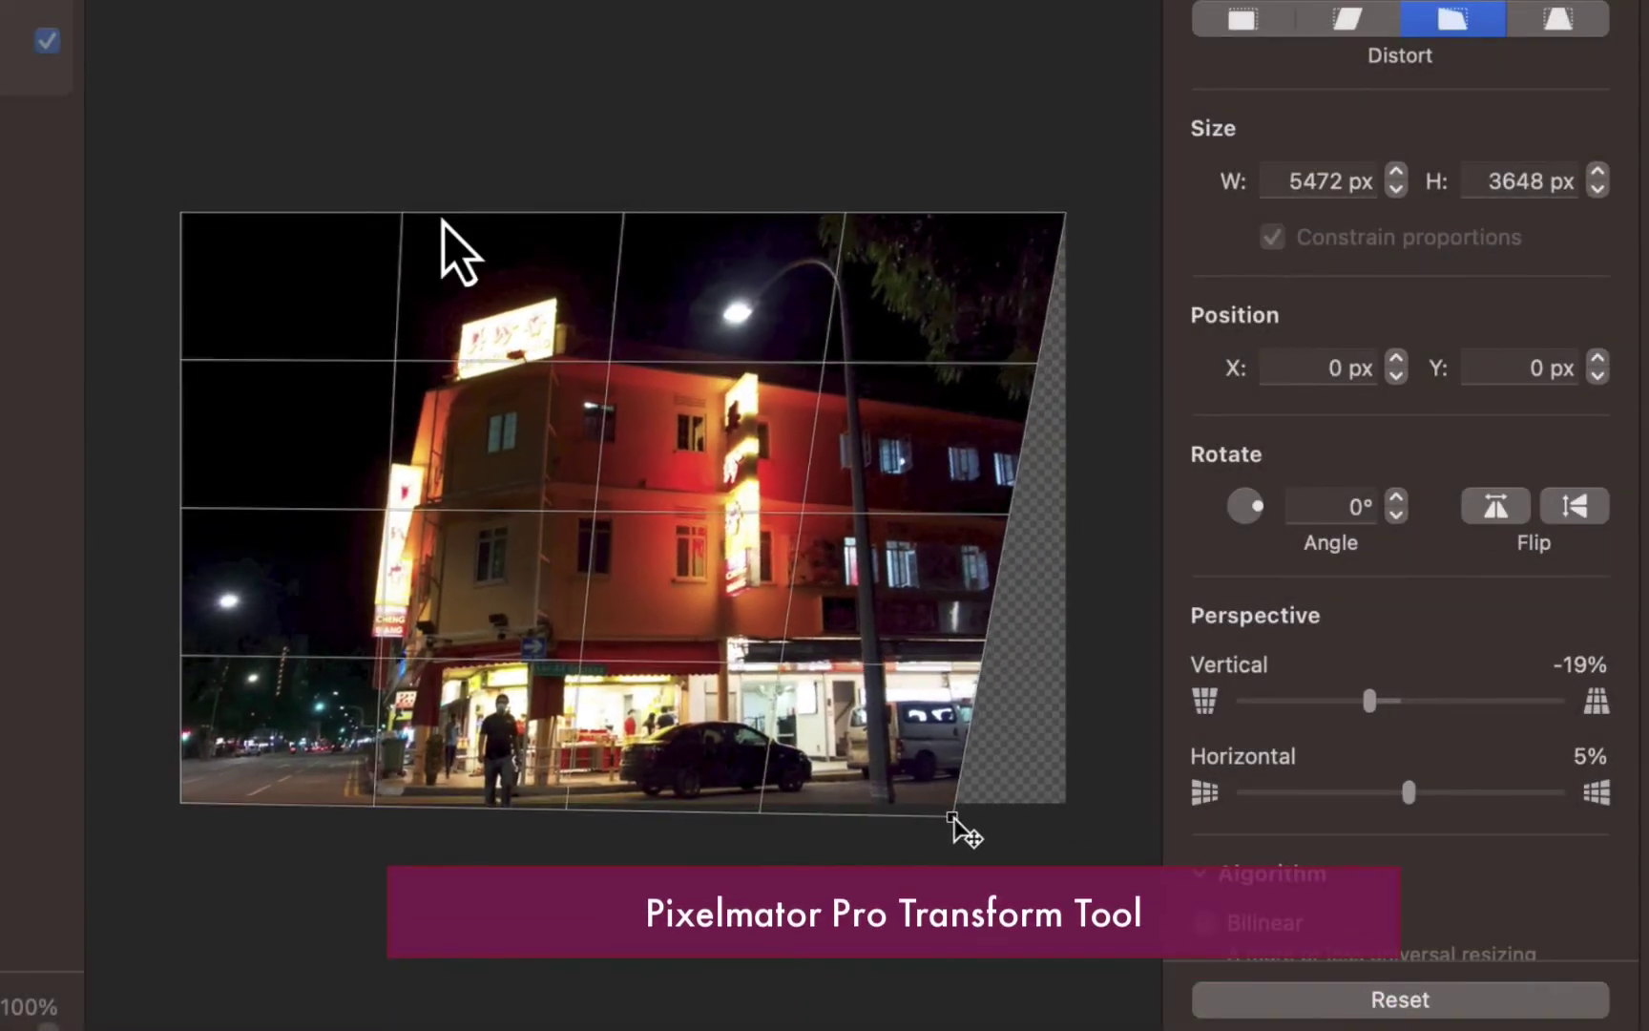
pyautogui.moveTo(189, 821); pyautogui.dragTo(281, 804)
pyautogui.press('super+z')
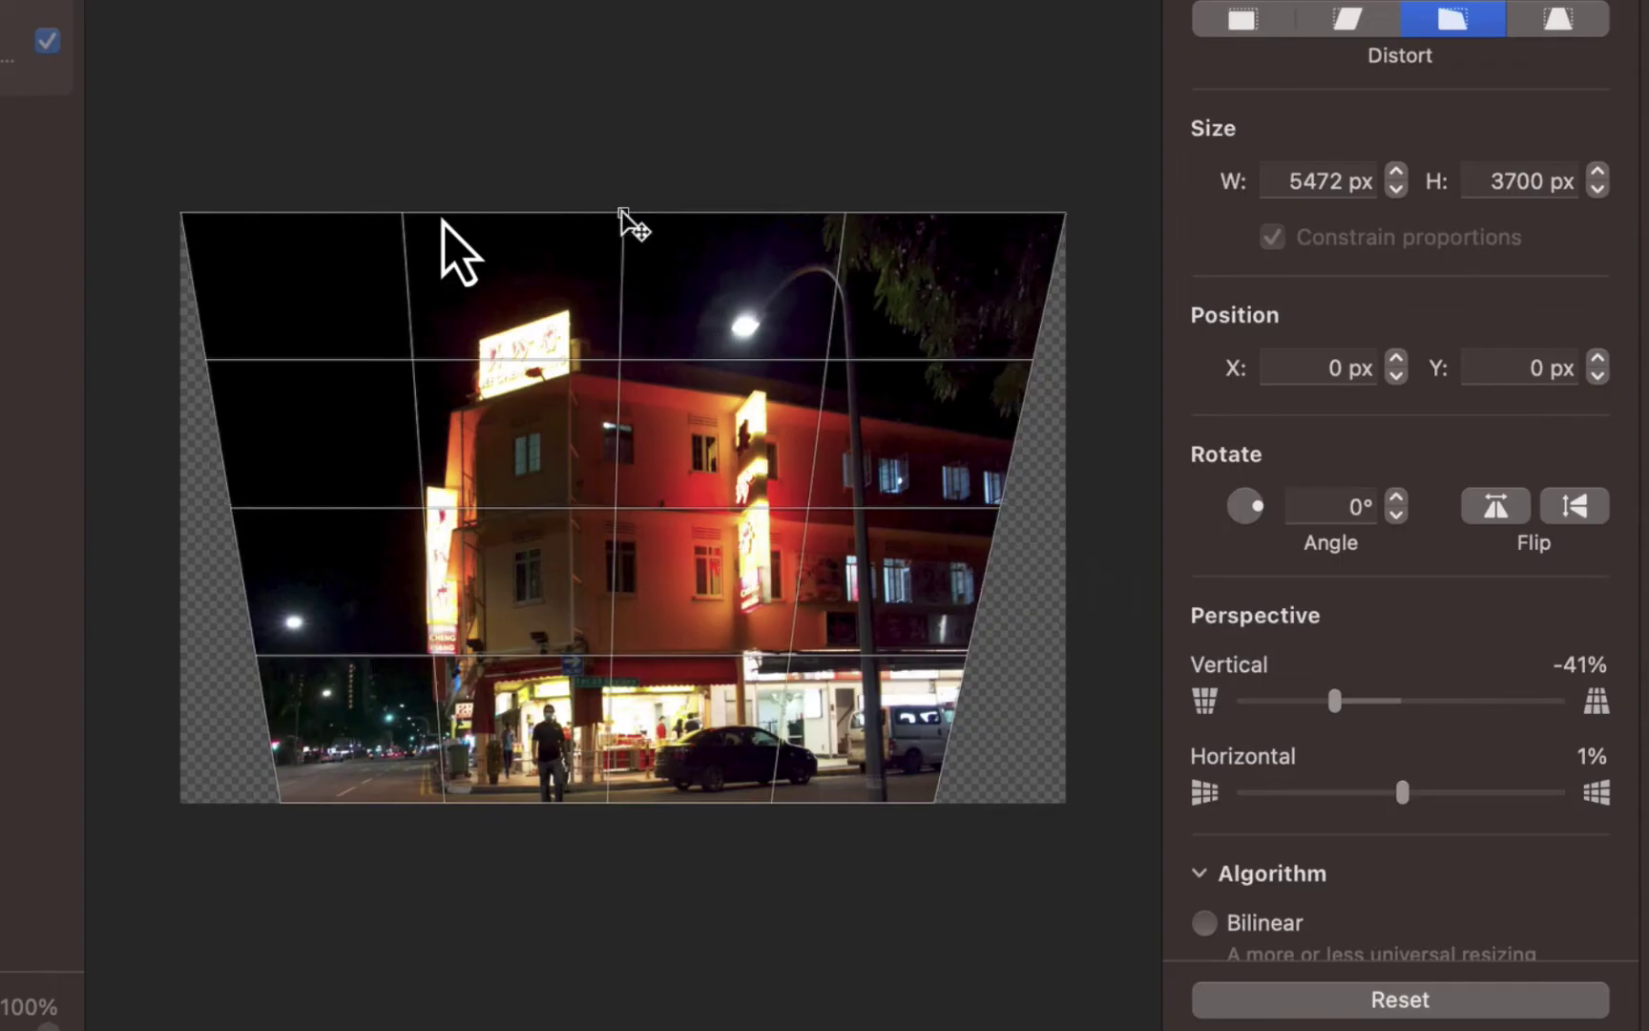
pyautogui.moveTo(622, 210); pyautogui.dragTo(624, 228)
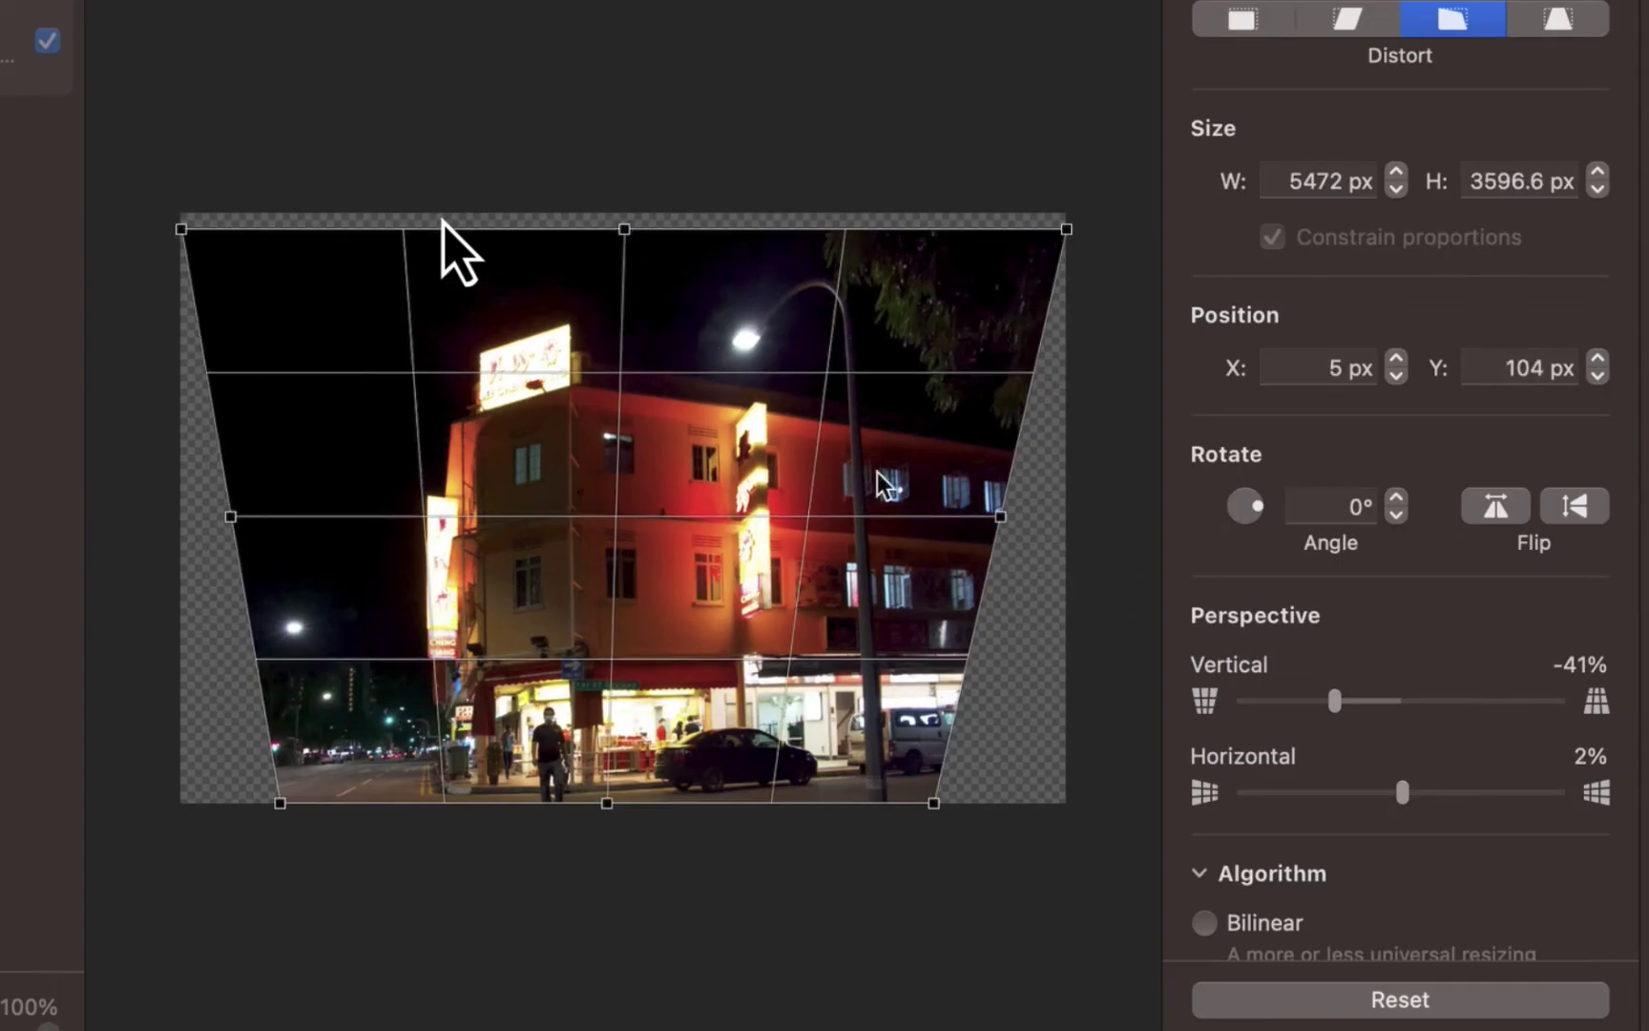
pyautogui.moveTo(1067, 849); pyautogui.dragTo(1063, 850)
pyautogui.press('e')
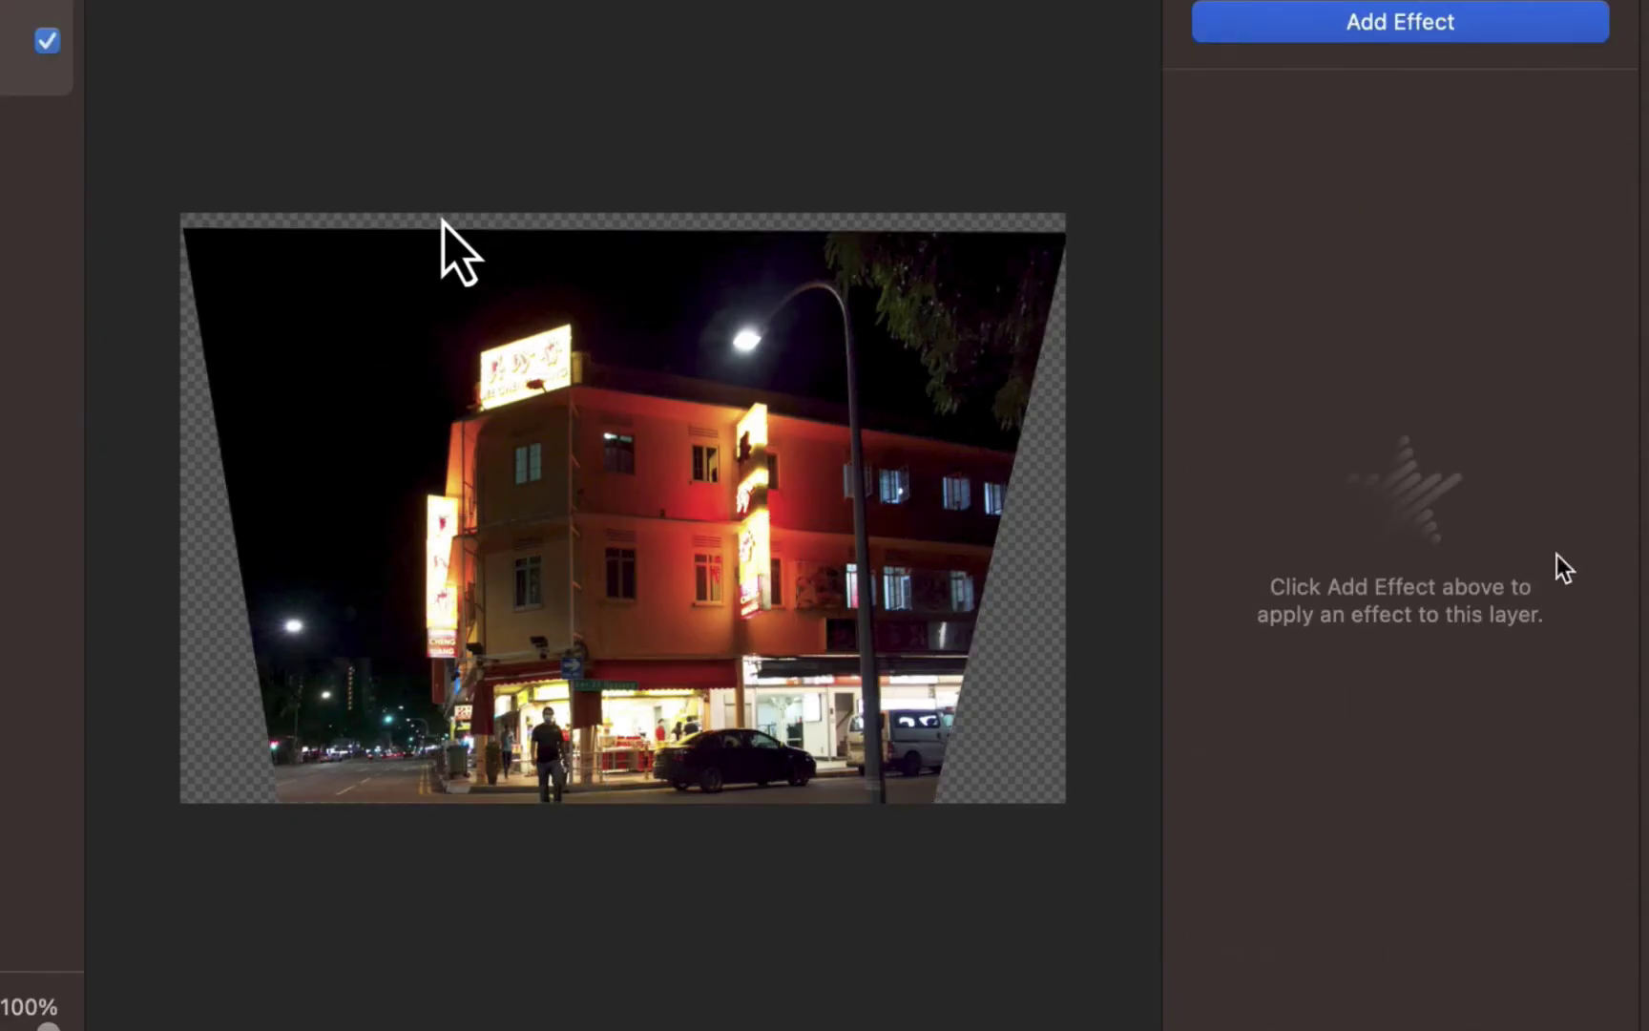
# Crop the empty right, left and top areas, leaving the photo 3984 px wide
pyautogui.press('c')
pyautogui.moveTo(1064, 516); pyautogui.dragTo(941, 517)
pyautogui.moveTo(171, 518); pyautogui.dragTo(298, 516)
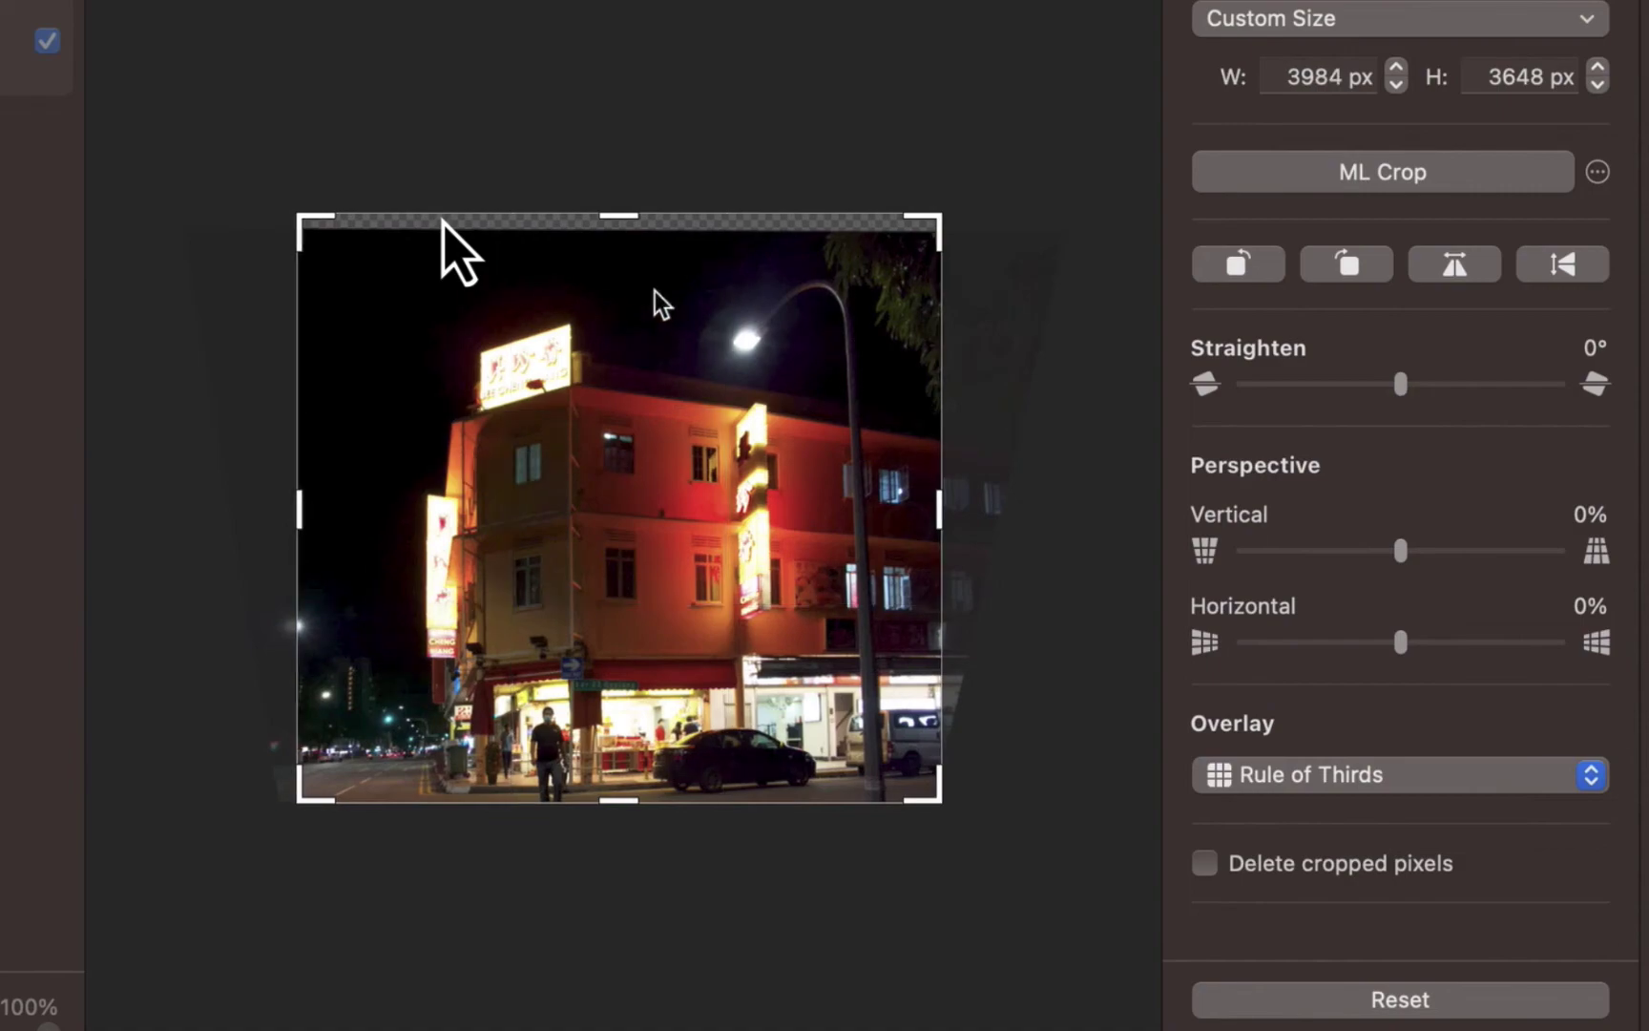
pyautogui.moveTo(644, 212); pyautogui.dragTo(634, 247)
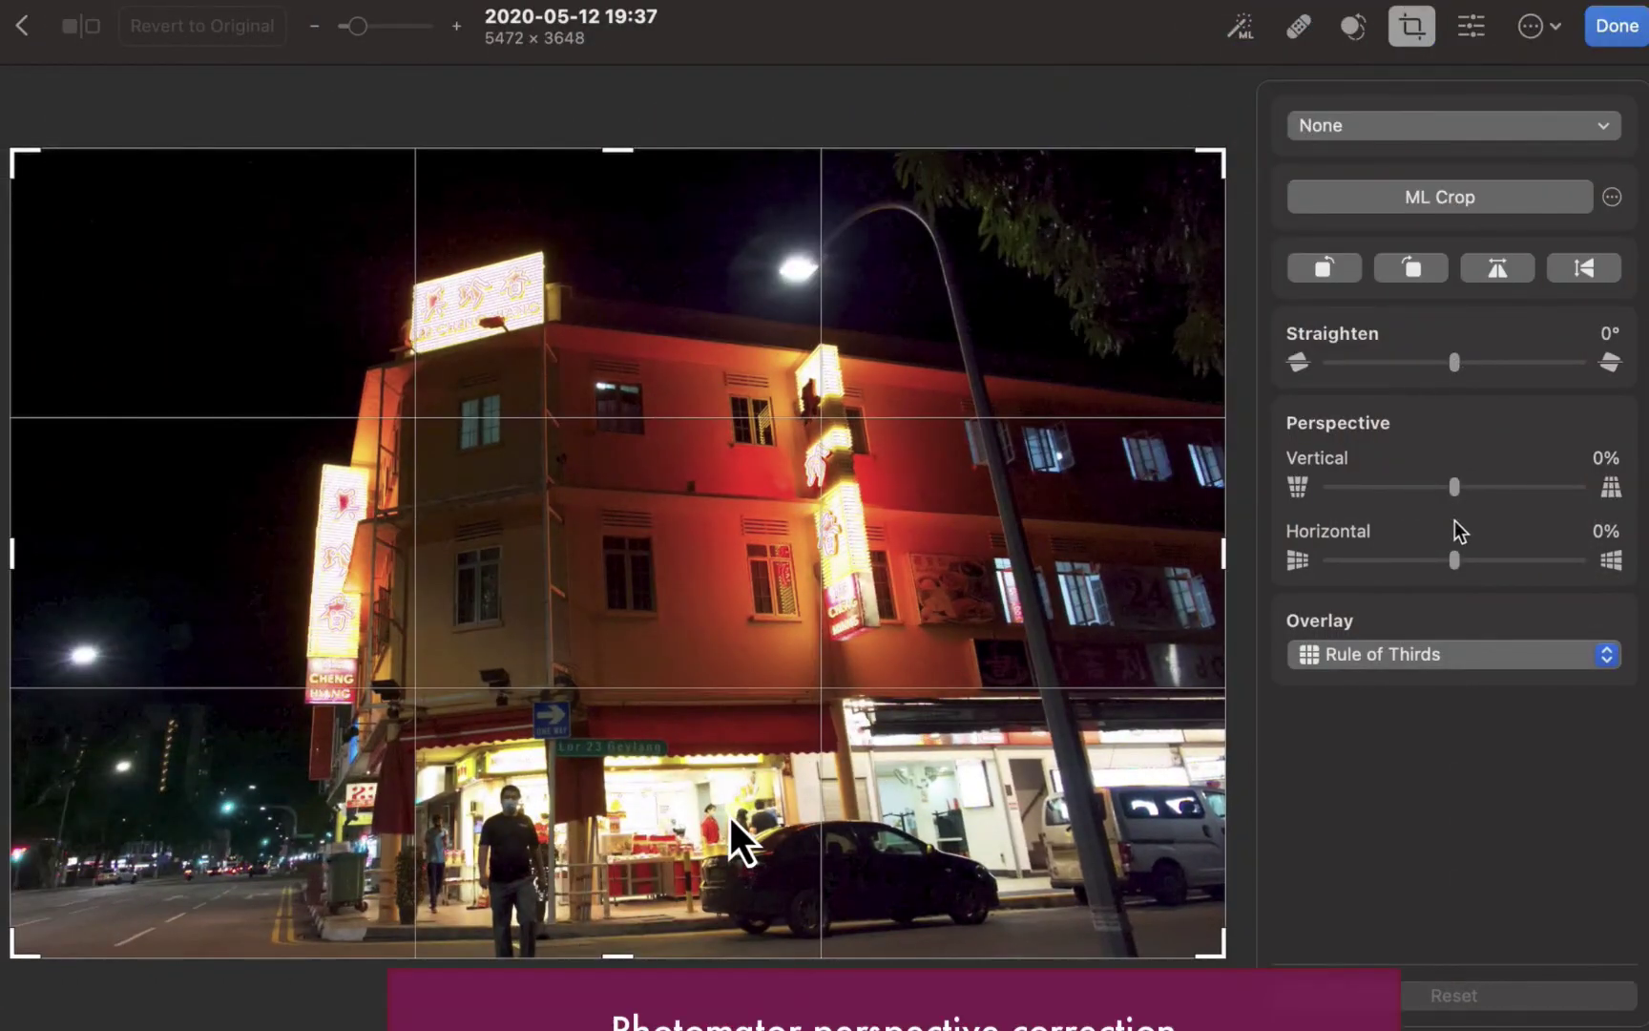
# Straighten the red corner building with -16% vertical and 16% horizontal perspective correction
pyautogui.moveTo(1455, 492)
pyautogui.mouseDown()
pyautogui.moveTo(1396, 486)
pyautogui.moveTo(1448, 497)
pyautogui.mouseUp()
pyautogui.moveTo(1455, 561)
pyautogui.mouseDown()
pyautogui.moveTo(1387, 565)
pyautogui.moveTo(1472, 564)
pyautogui.mouseUp()
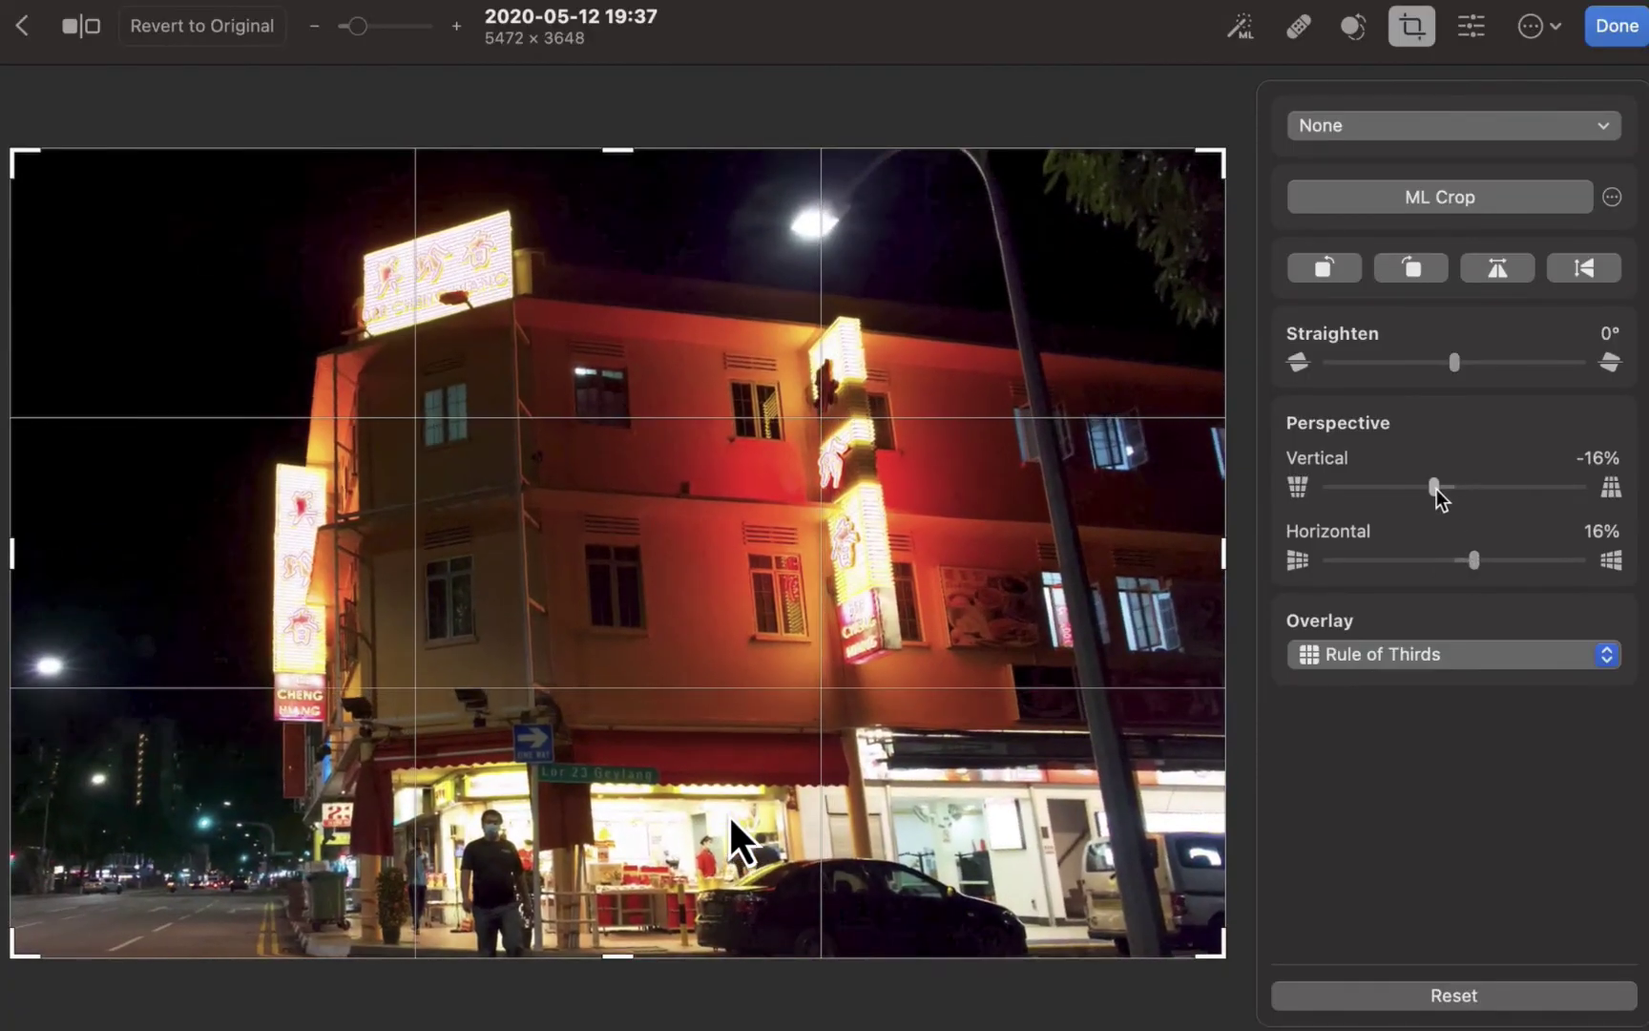